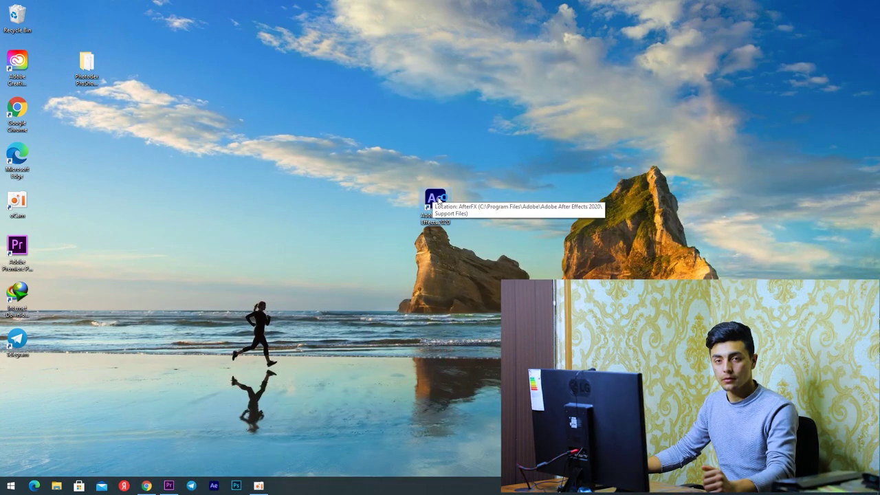
# Launch After Effects 2020 and bring up the Open dialog for an existing project
pyautogui.doubleClick(438, 200)
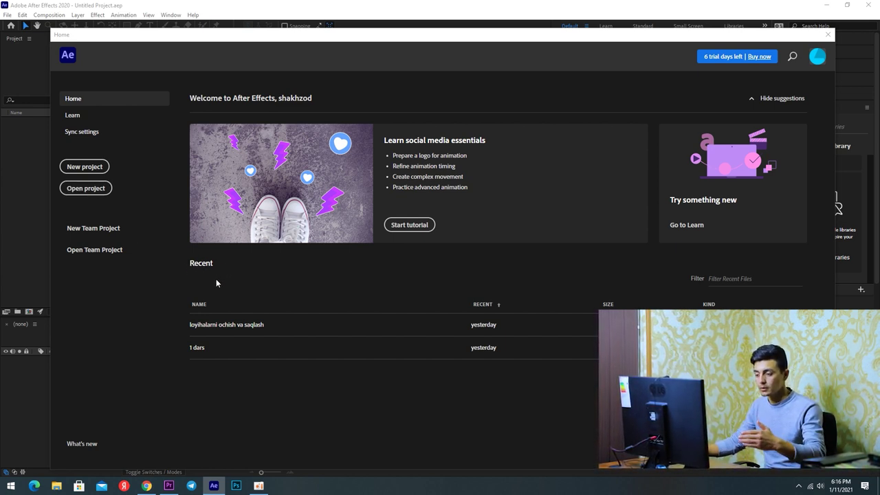
pyautogui.click(83, 188)
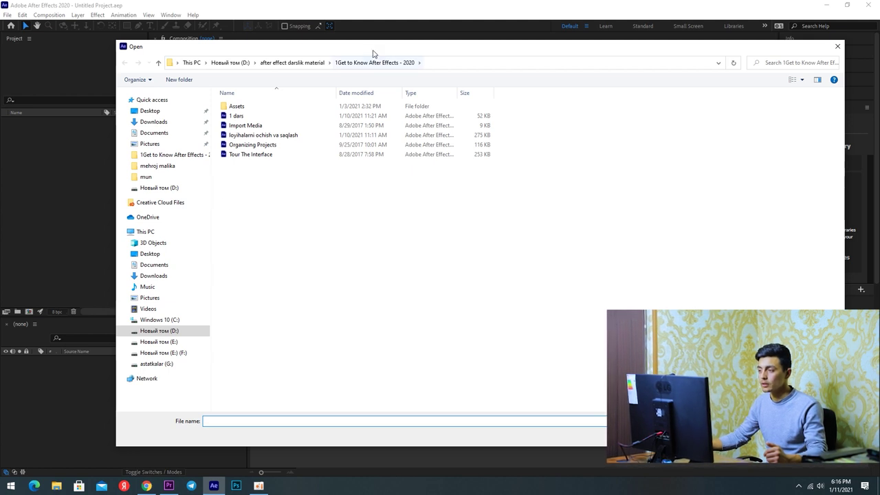
# Open 'loyihalarni ochish va saqlash.aep' from the 1Get to Know After Effects - 2020 folder
pyautogui.moveTo(377, 46); pyautogui.dragTo(354, 44)
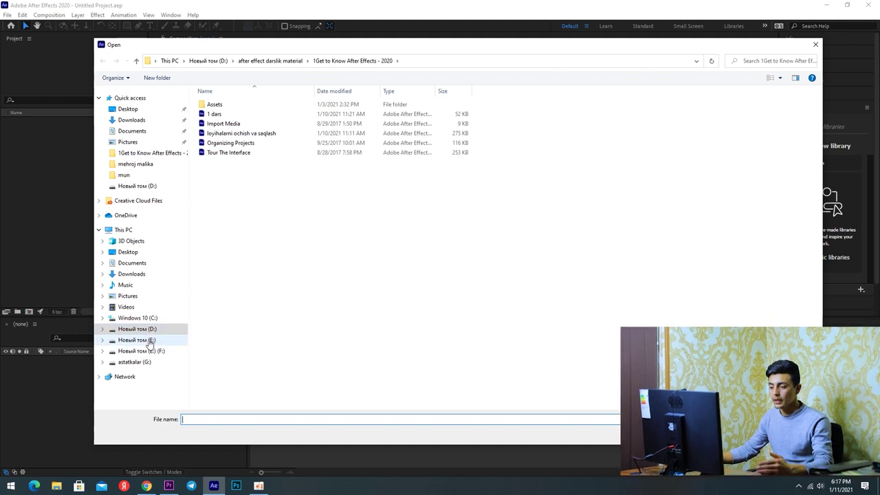
pyautogui.click(223, 136)
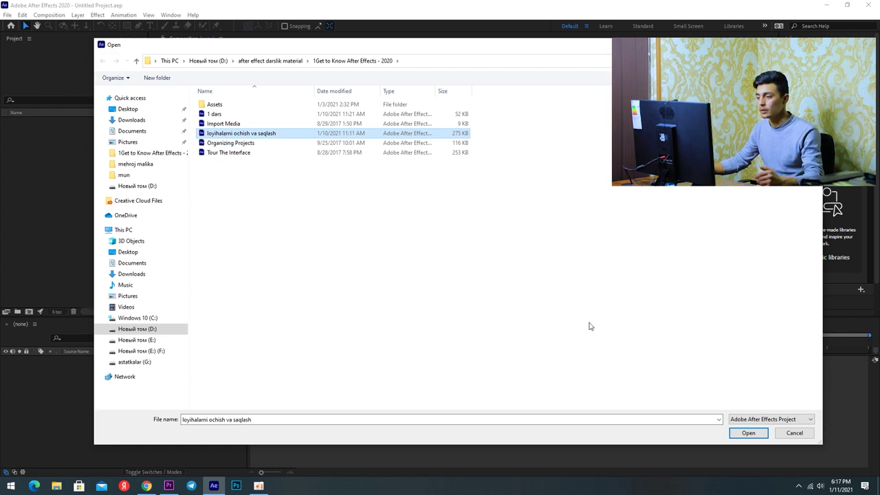
pyautogui.click(747, 432)
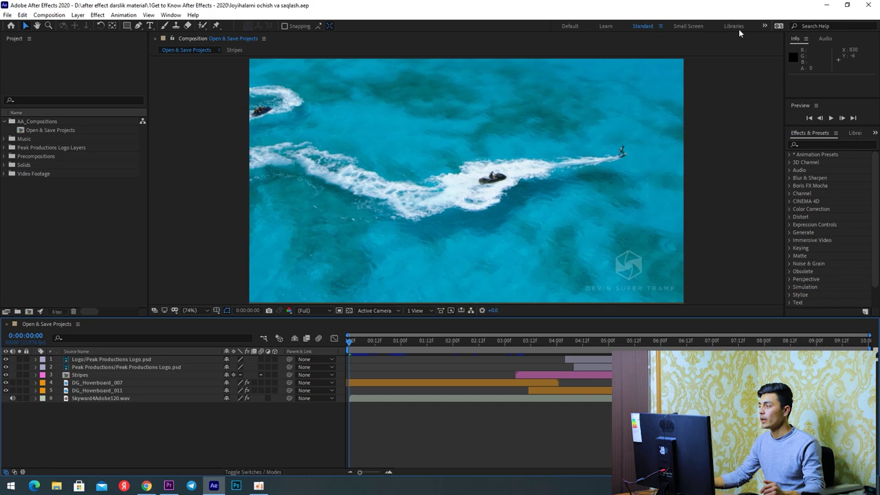
pyautogui.click(569, 26)
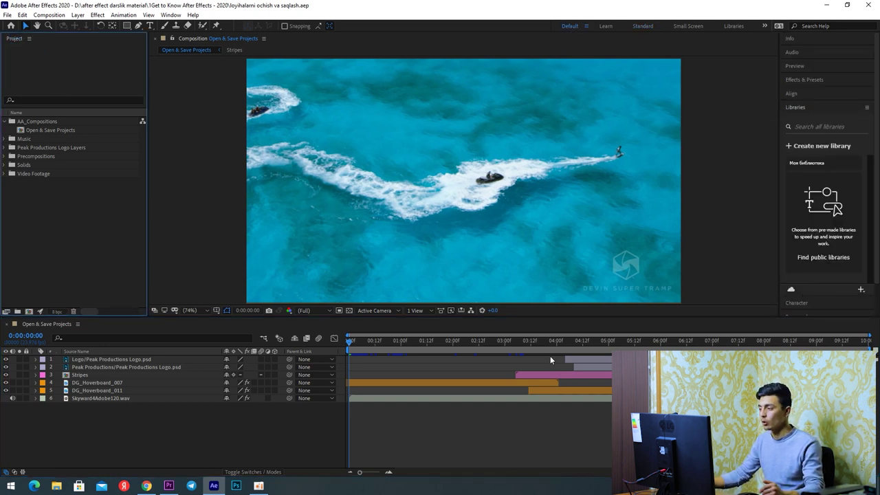
pyautogui.click(605, 26)
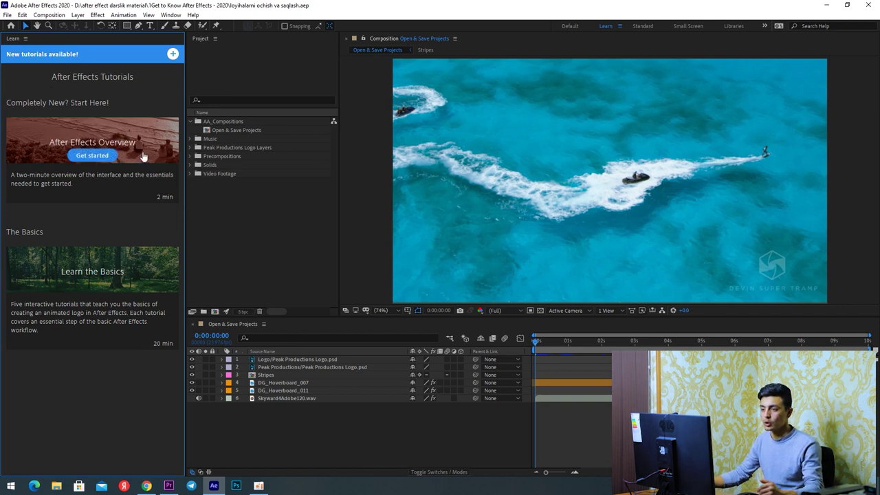
pyautogui.moveTo(87, 158)
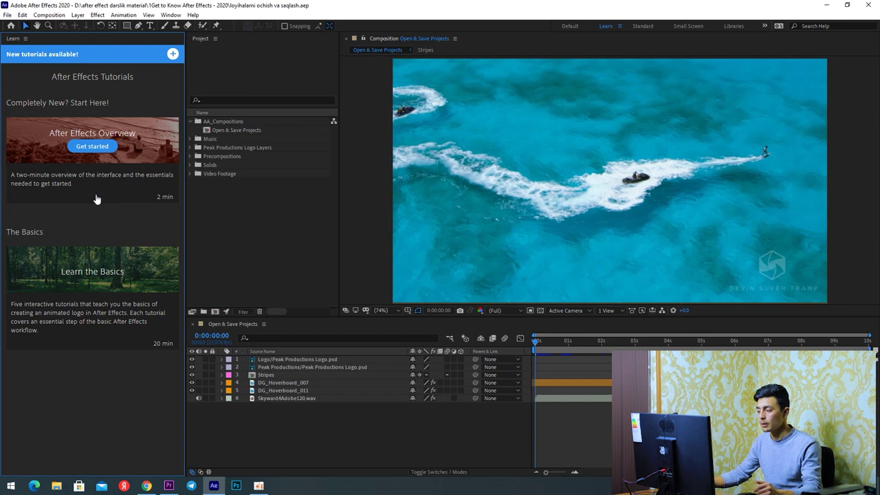
pyautogui.click(640, 26)
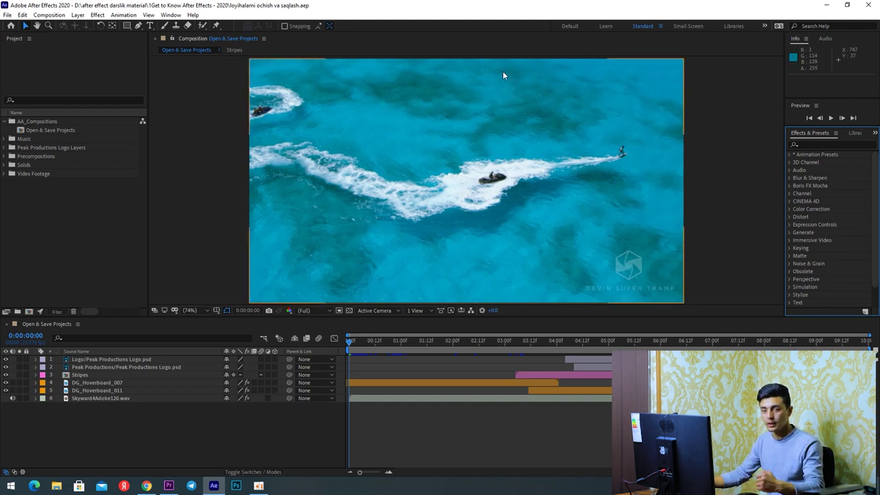
pyautogui.click(688, 26)
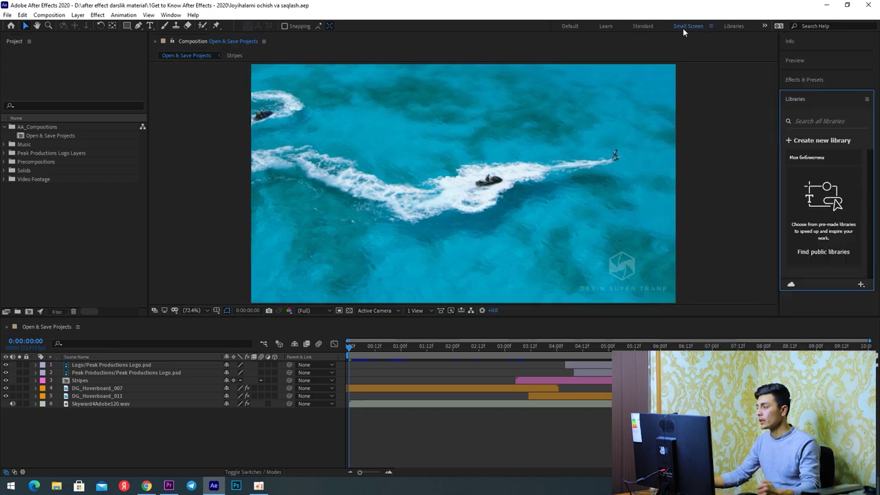
# Switch to the Standard workspace and reset it to its saved layout via Window > Workspace
pyautogui.click(653, 26)
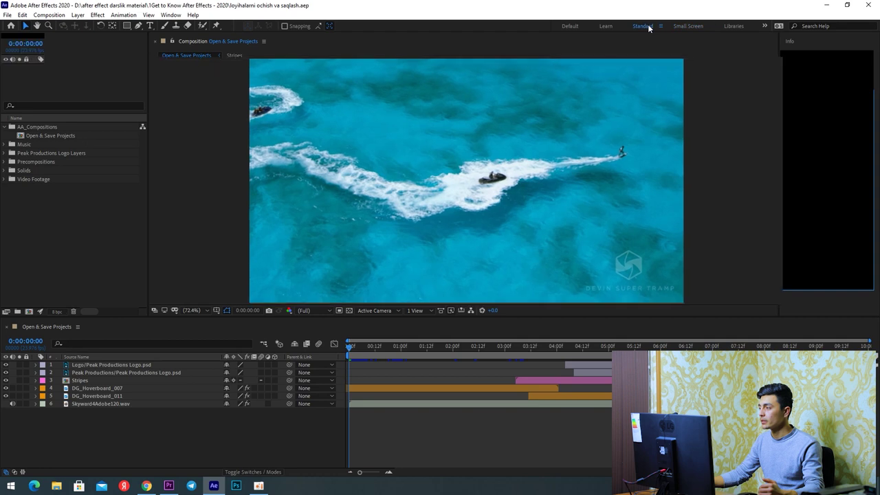
pyautogui.click(170, 15)
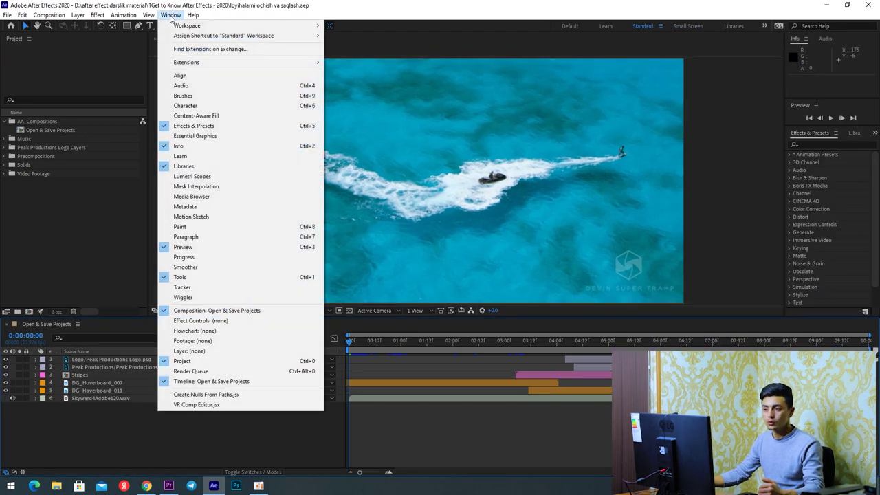
pyautogui.moveTo(189, 28)
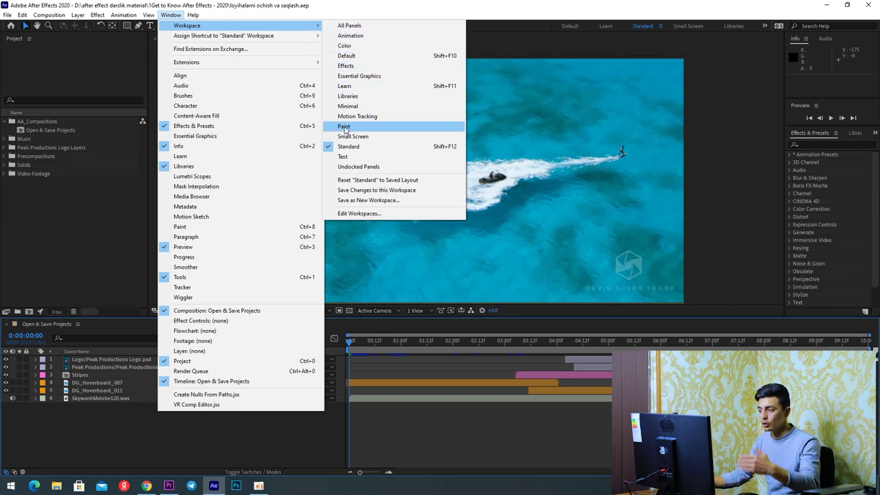
pyautogui.click(374, 180)
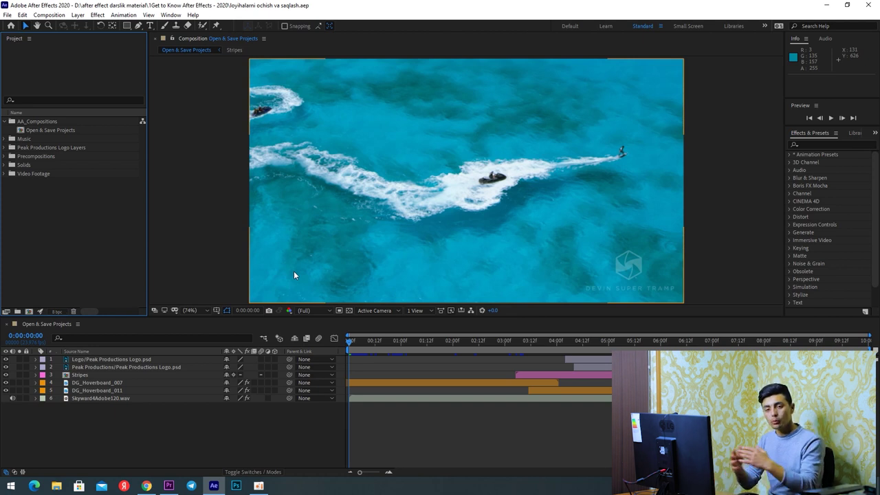
pyautogui.click(238, 194)
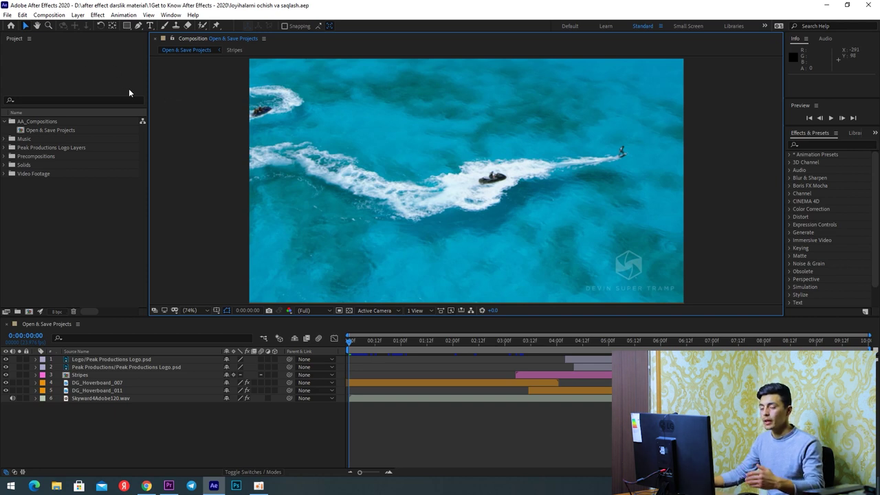
pyautogui.click(68, 65)
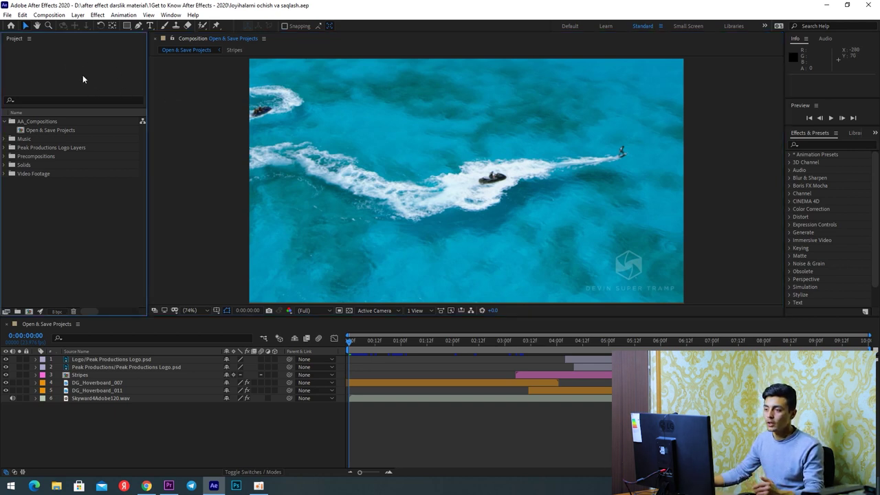
pyautogui.click(213, 110)
pyautogui.click(800, 135)
pyautogui.click(171, 429)
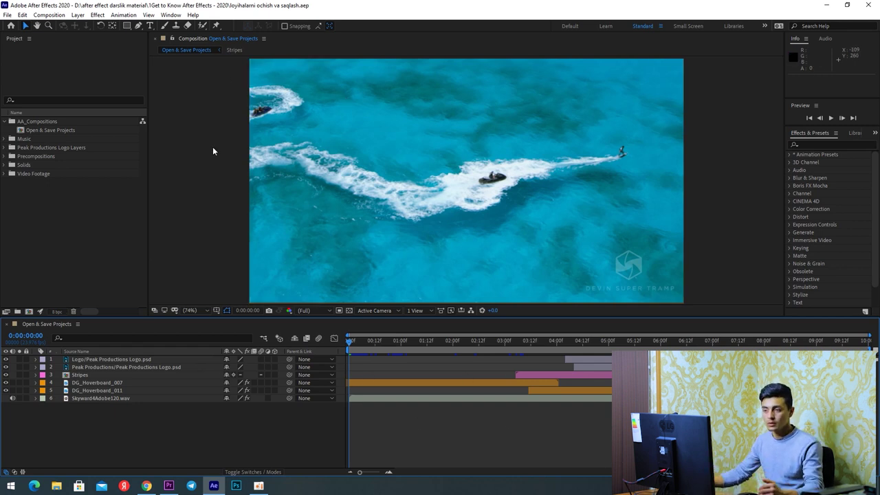
pyautogui.click(184, 38)
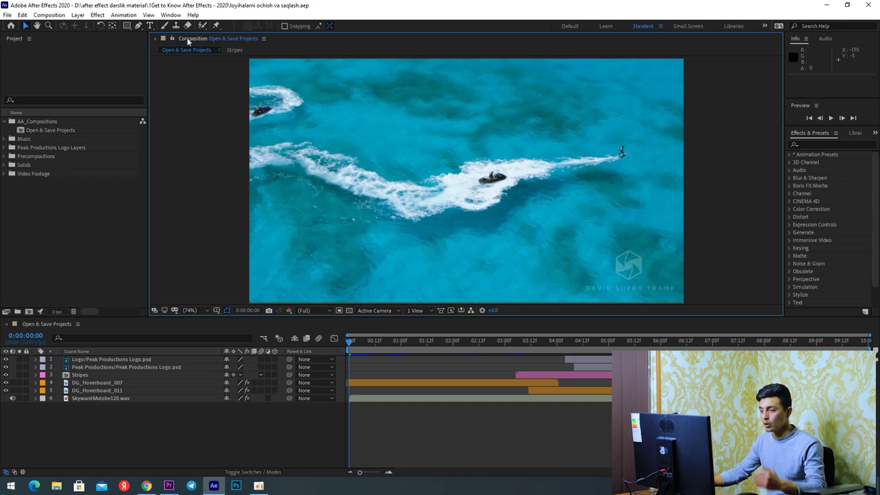
pyautogui.moveTo(188, 40)
pyautogui.mouseDown()
pyautogui.moveTo(137, 138)
pyautogui.moveTo(47, 52)
pyautogui.moveTo(142, 120)
pyautogui.moveTo(13, 150)
pyautogui.moveTo(74, 297)
pyautogui.mouseUp()
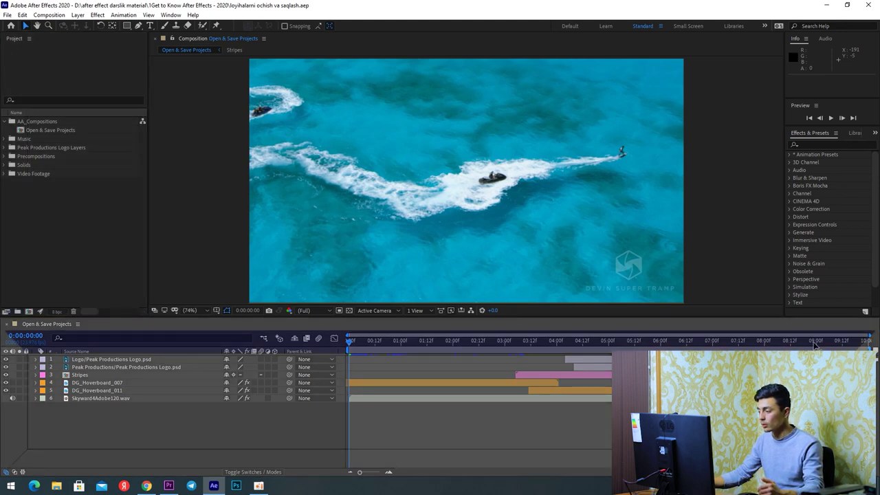
pyautogui.moveTo(73, 297)
pyautogui.mouseDown()
pyautogui.moveTo(864, 340)
pyautogui.moveTo(813, 123)
pyautogui.moveTo(768, 171)
pyautogui.mouseUp()
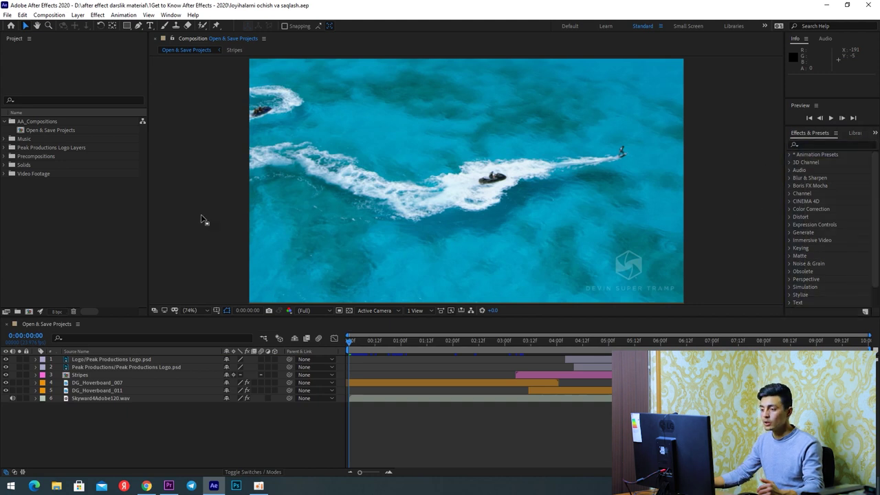
pyautogui.moveTo(201, 220); pyautogui.dragTo(140, 198)
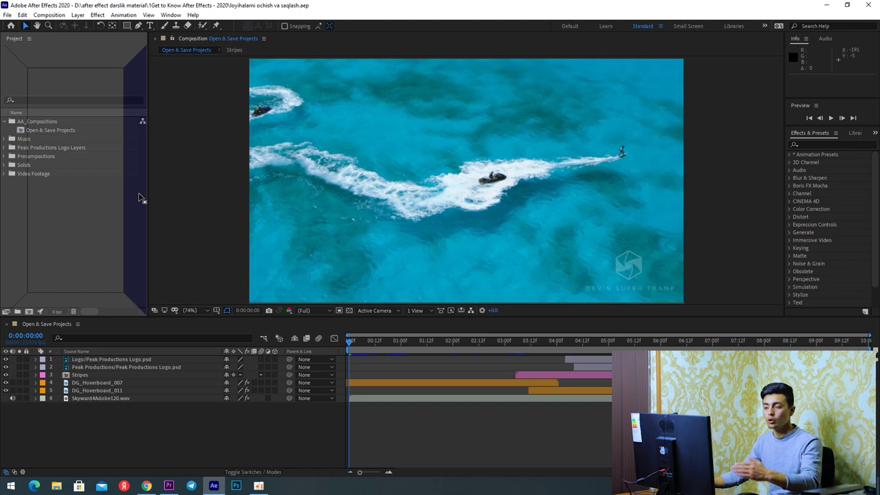
pyautogui.moveTo(139, 198); pyautogui.dragTo(139, 165)
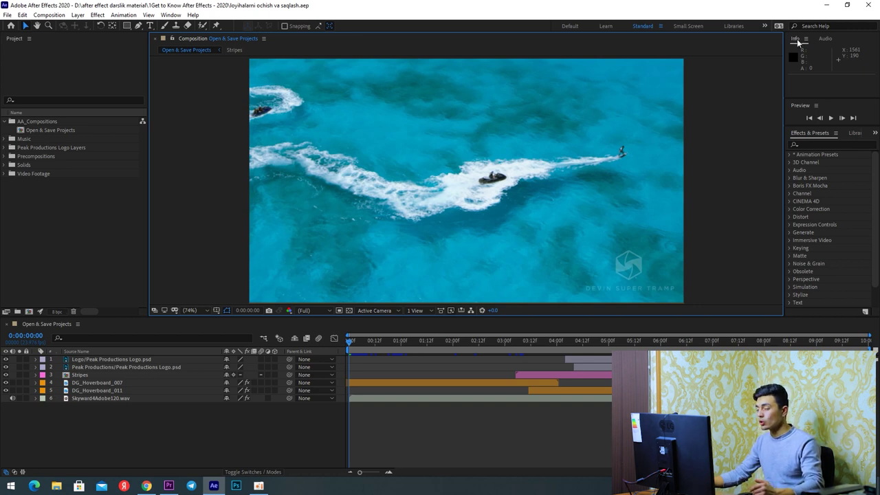
# Close the Info and Audio panels, then bring up the Window menu's panel list
pyautogui.rightClick(795, 40)
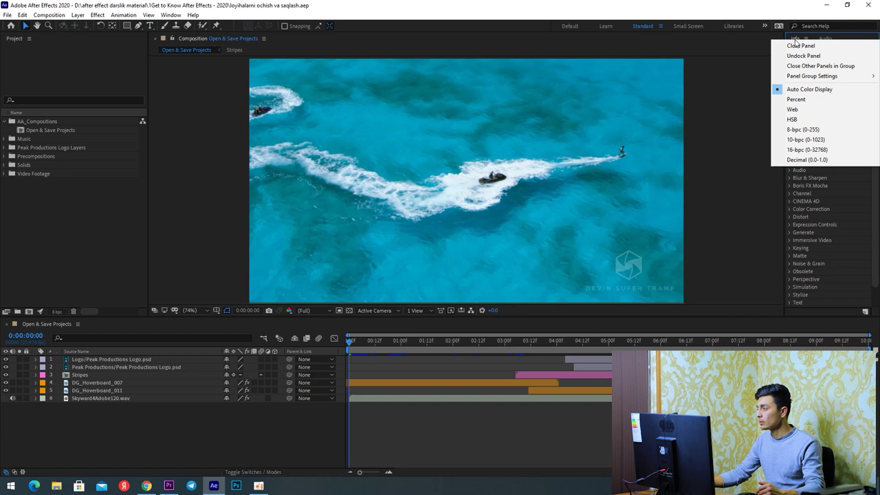
pyautogui.click(801, 45)
pyautogui.rightClick(800, 40)
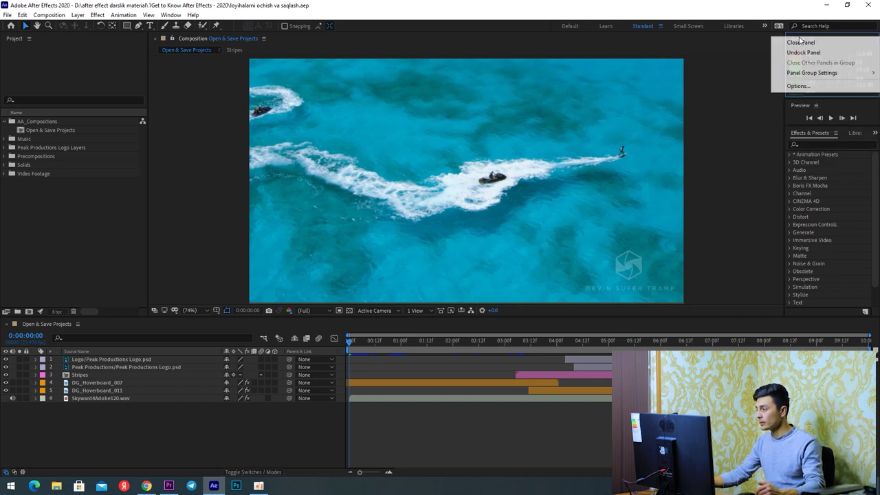
pyautogui.click(805, 44)
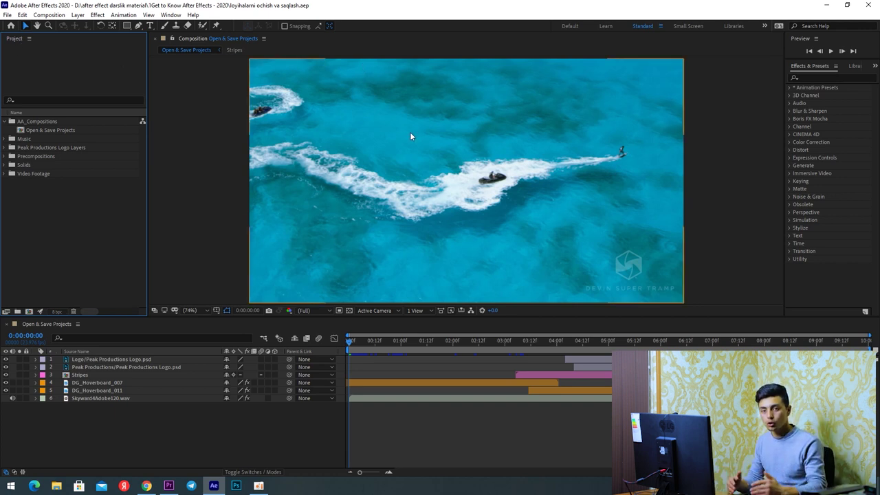
pyautogui.click(171, 15)
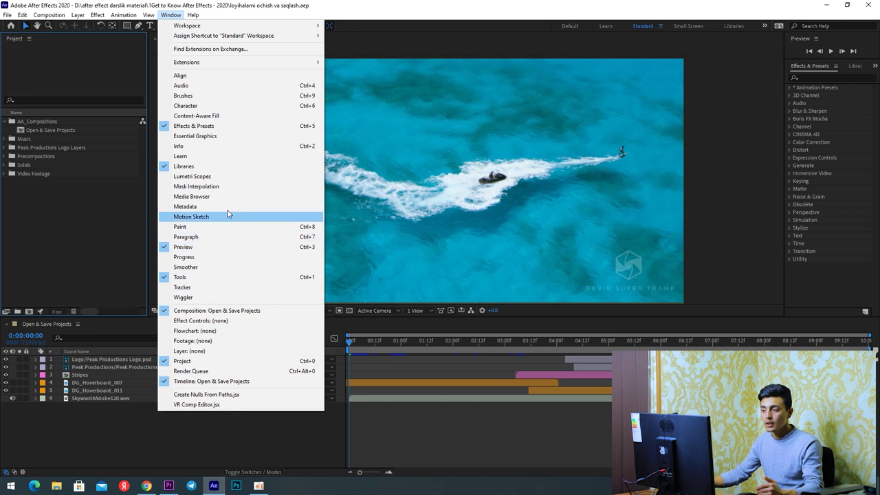
# Show the Media Browser and dock it alongside the Project panel
pyautogui.click(163, 198)
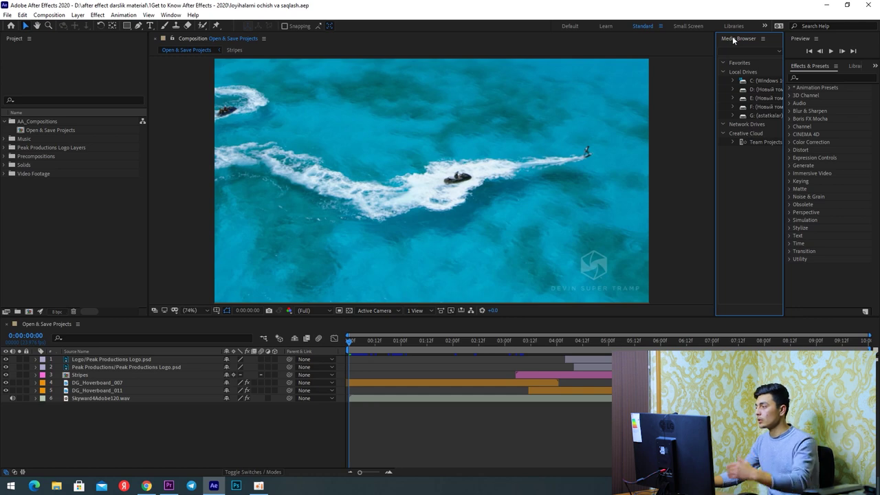
pyautogui.moveTo(733, 41); pyautogui.dragTo(58, 45)
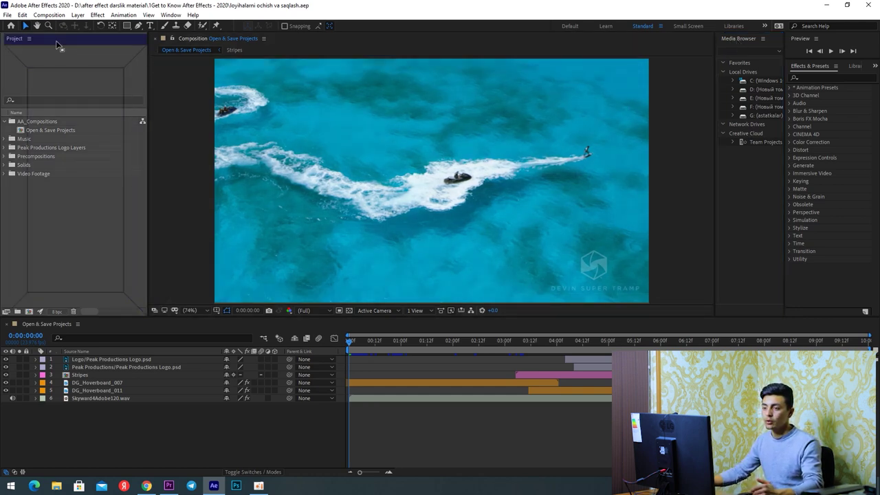
pyautogui.moveTo(40, 40); pyautogui.dragTo(52, 40)
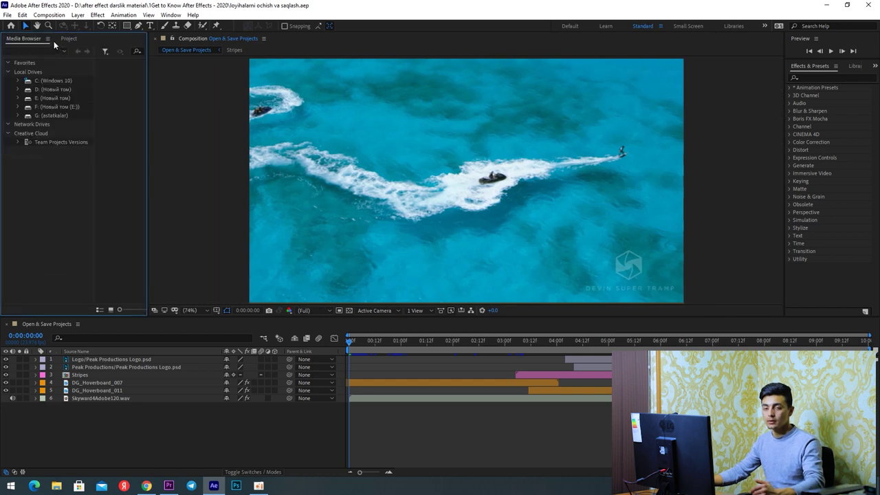
# Show Effect Controls, dock it below the Project panel, and group the viewer with the timeline
pyautogui.click(170, 14)
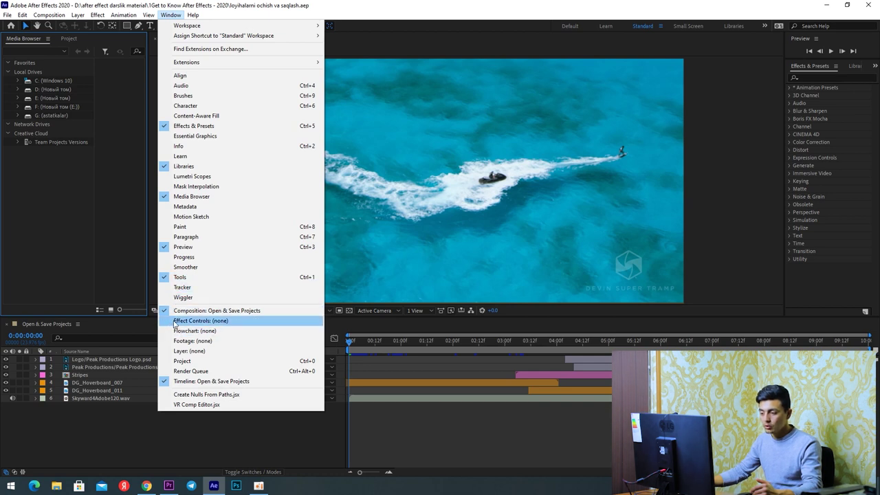
pyautogui.click(199, 320)
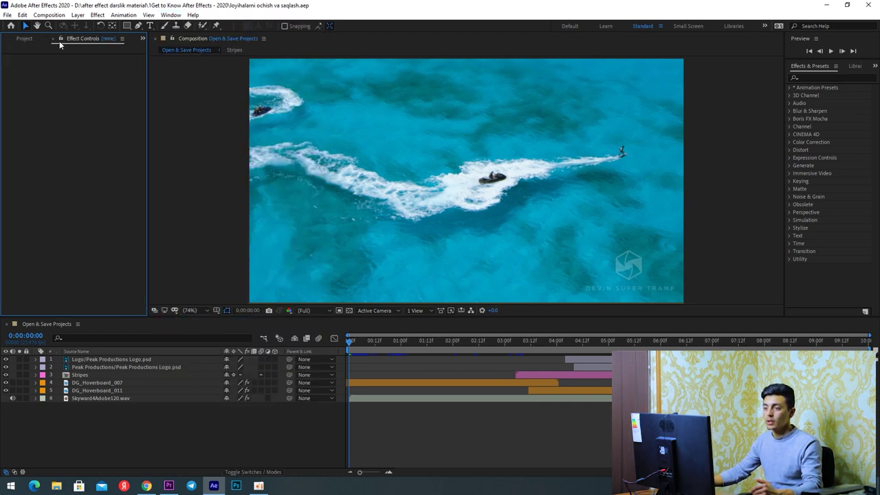
pyautogui.moveTo(75, 37); pyautogui.dragTo(56, 39)
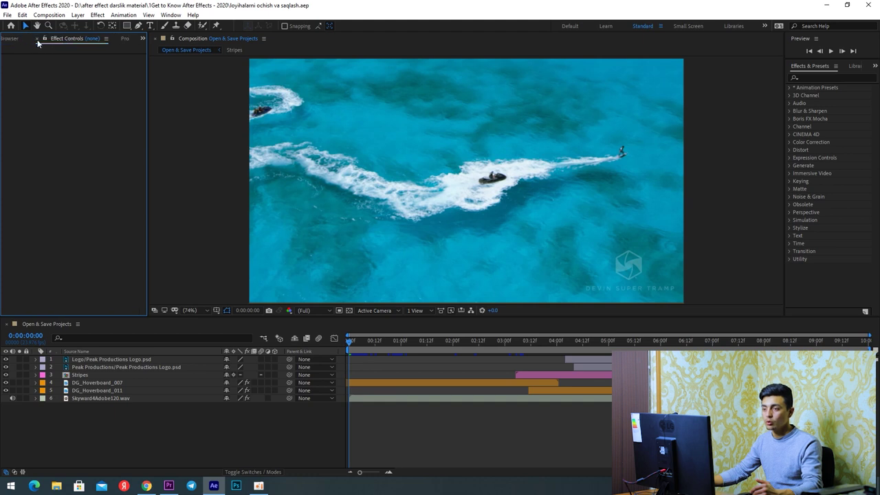
pyautogui.moveTo(70, 38)
pyautogui.mouseDown()
pyautogui.moveTo(68, 307)
pyautogui.moveTo(63, 297)
pyautogui.mouseUp()
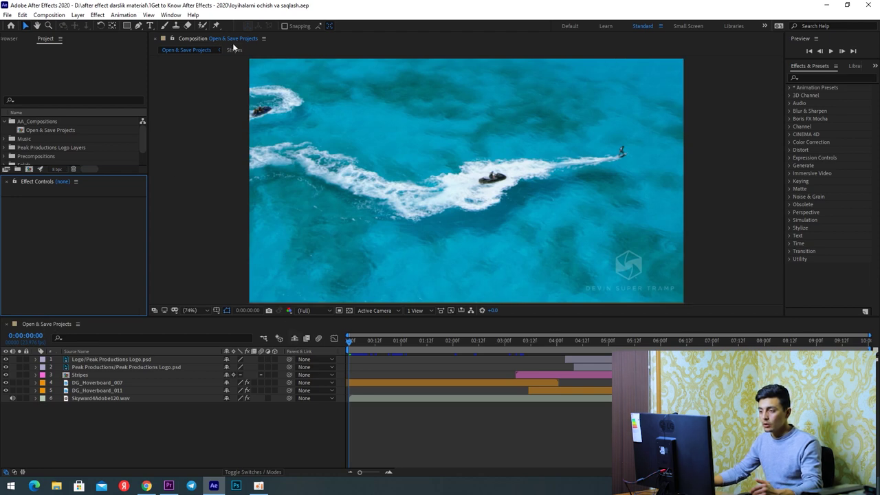
pyautogui.moveTo(190, 38); pyautogui.dragTo(206, 399)
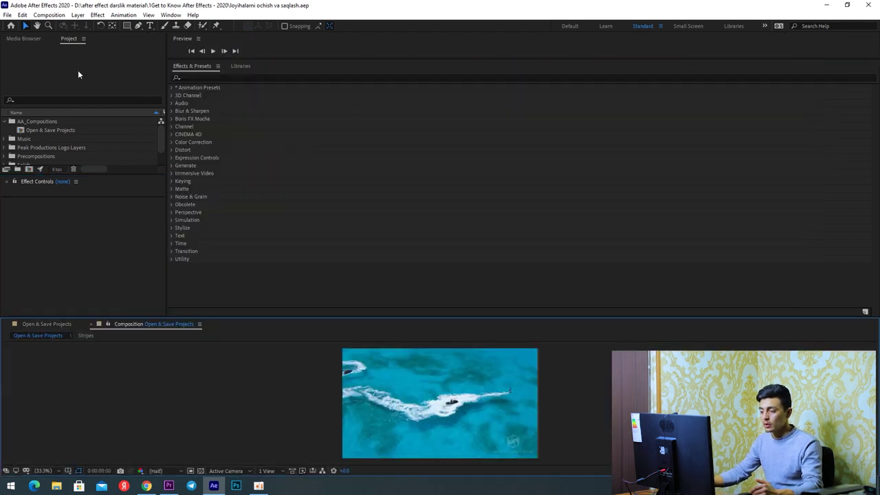
# Move the Project panel beside Effects & Presets, Media Browser to the bottom, timeline to the top
pyautogui.moveTo(70, 38); pyautogui.dragTo(508, 216)
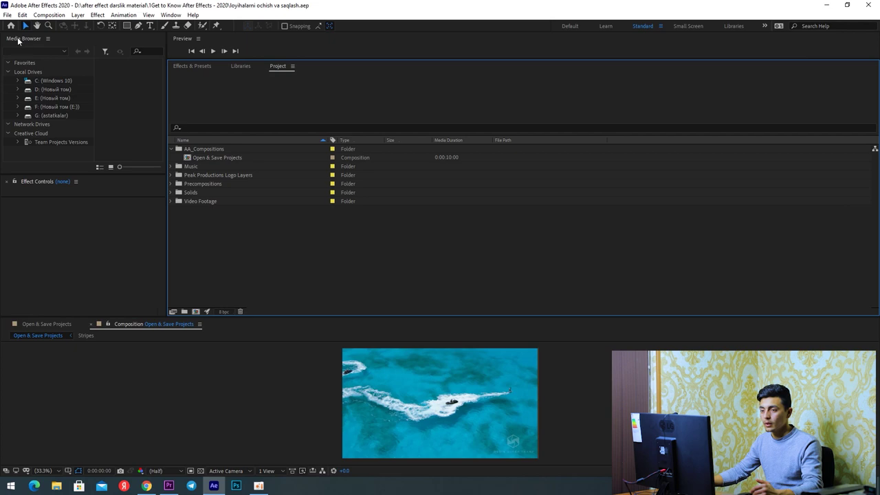
pyautogui.moveTo(24, 39); pyautogui.dragTo(144, 392)
pyautogui.moveTo(65, 323); pyautogui.dragTo(731, 87)
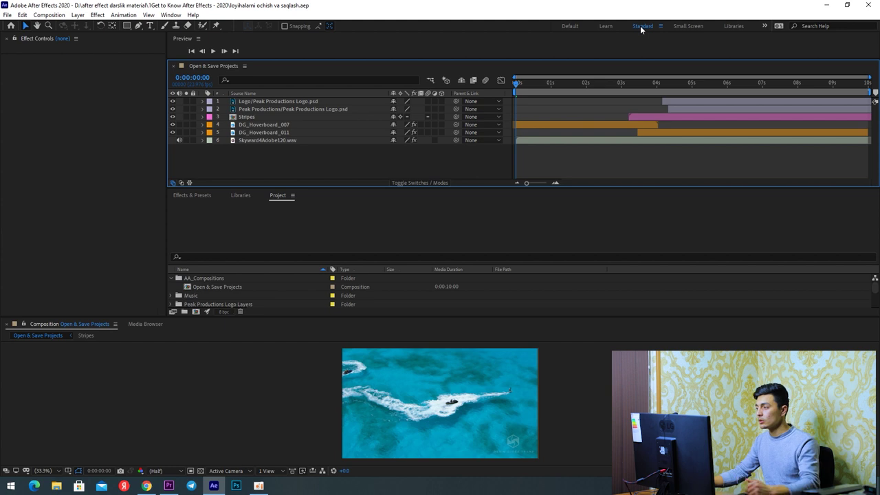
pyautogui.rightClick(641, 28)
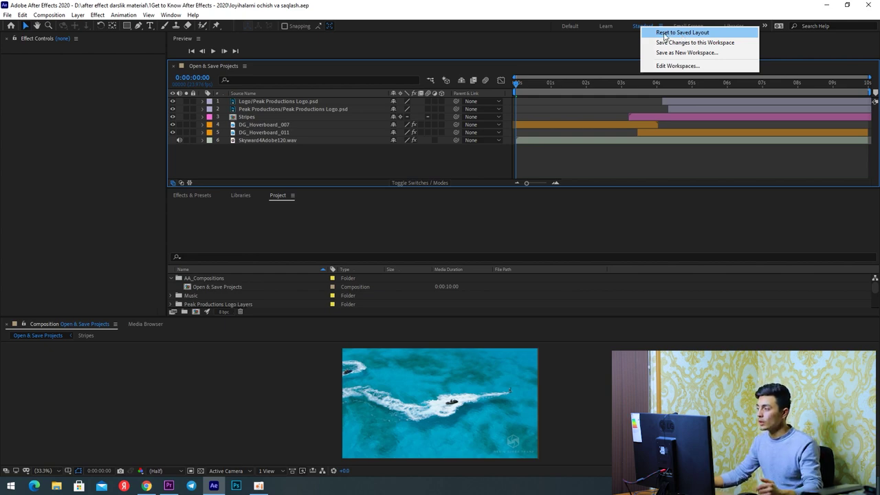
# Reset the Standard workspace to its saved layout and sort Project items in reverse name order
pyautogui.click(665, 36)
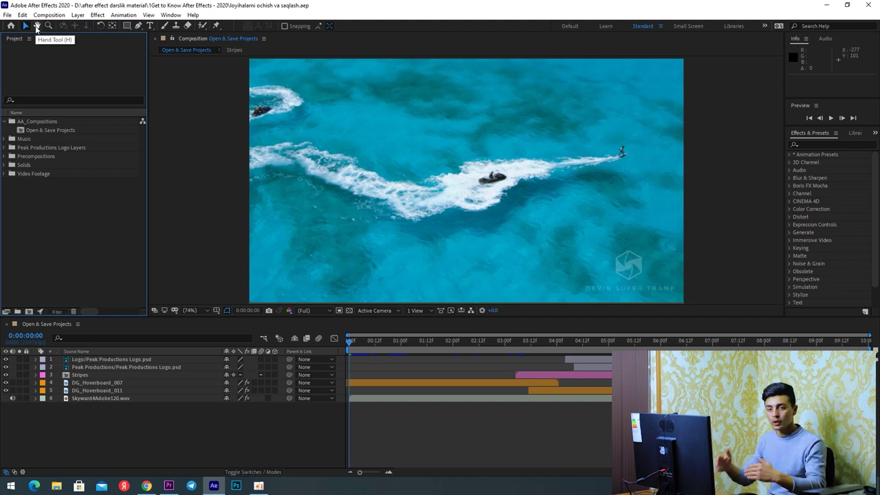
pyautogui.click(9, 113)
pyautogui.moveTo(147, 206); pyautogui.dragTo(132, 206)
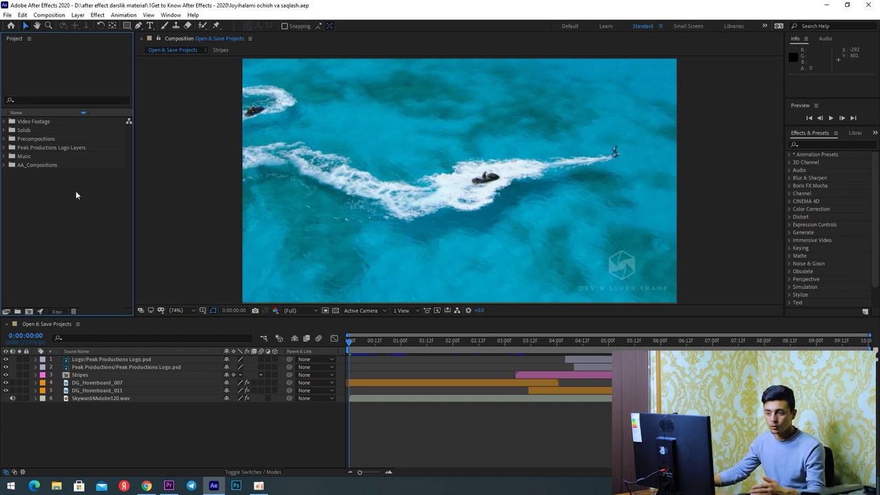
# Add the Label column to the Project panel's item list via the column header's Columns menu
pyautogui.rightClick(84, 115)
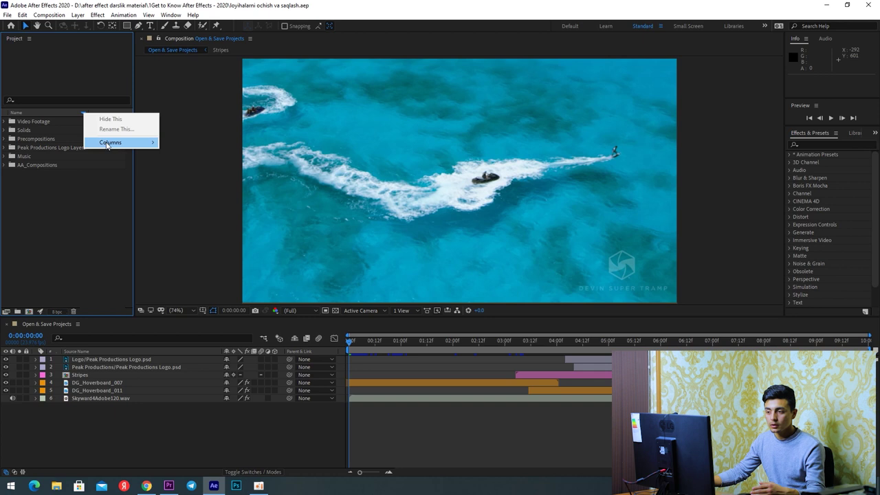
pyautogui.moveTo(136, 146)
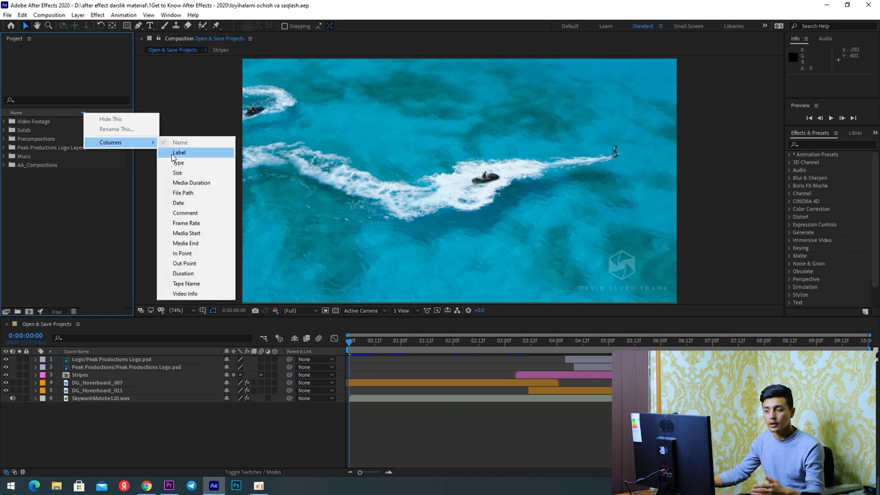
pyautogui.click(172, 154)
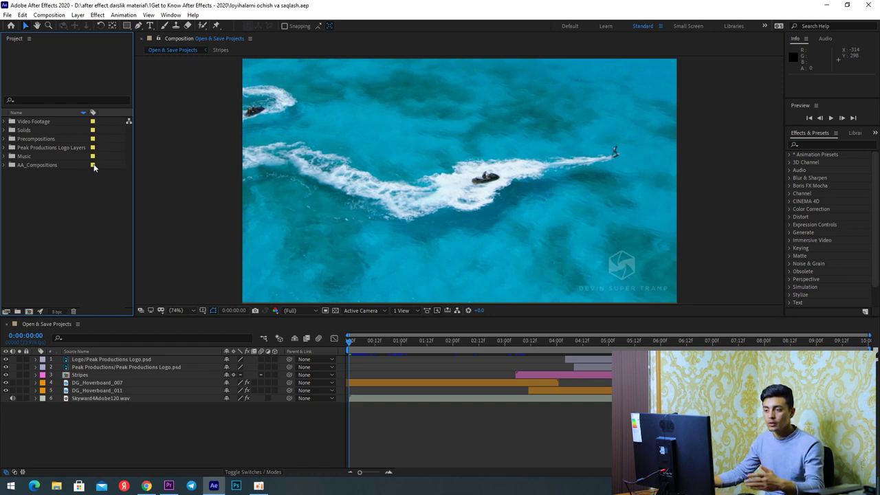
# Colour-code the folder labels: Video Footage green, Solids brown, Music orange
pyautogui.click(93, 122)
pyautogui.click(93, 122)
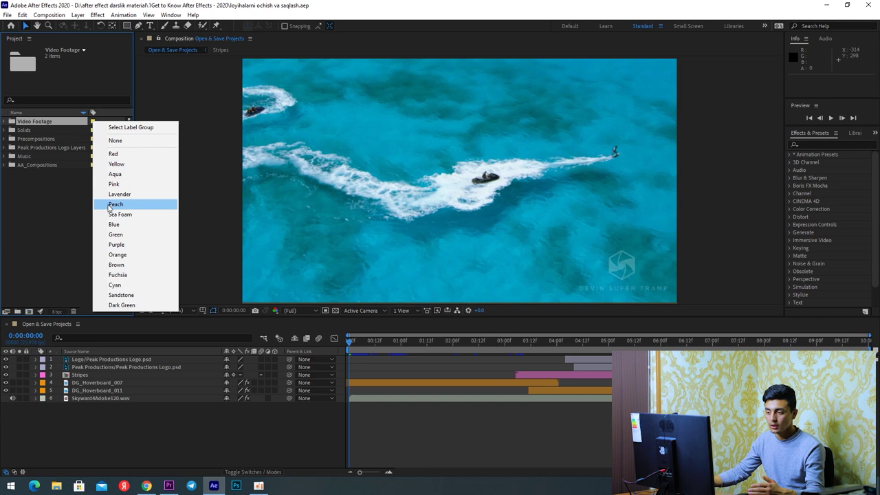
pyautogui.click(116, 235)
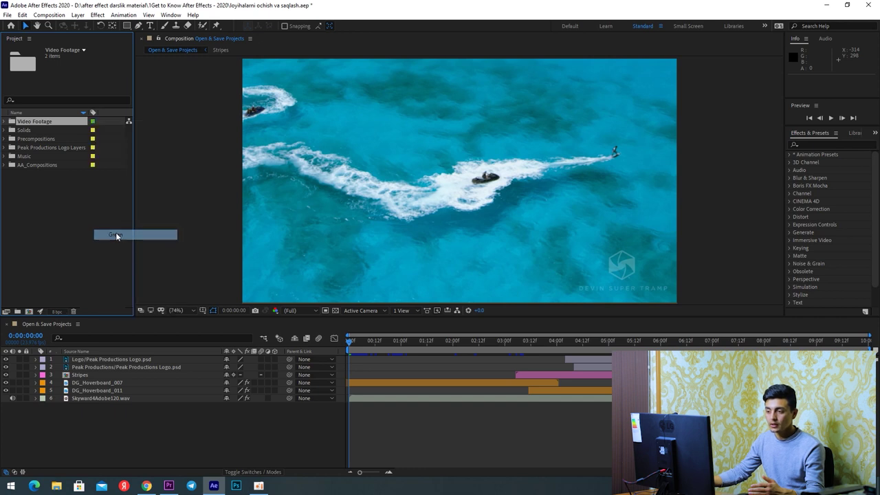
pyautogui.click(92, 131)
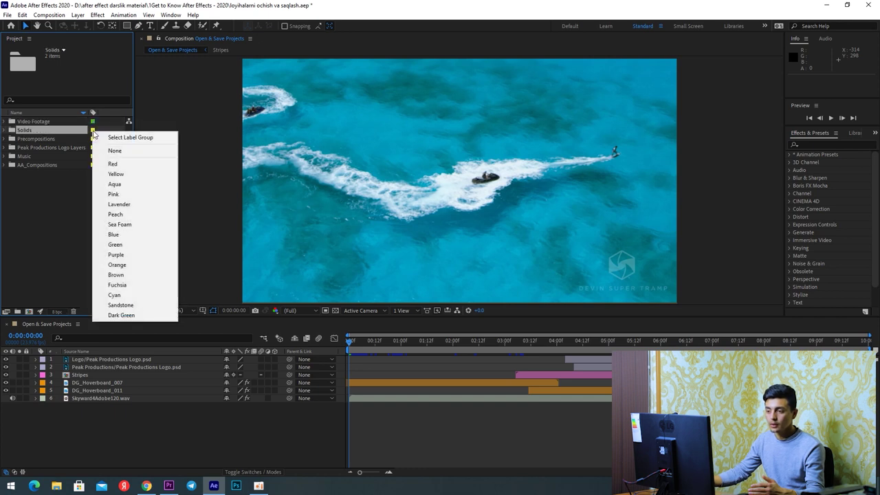
pyautogui.click(110, 269)
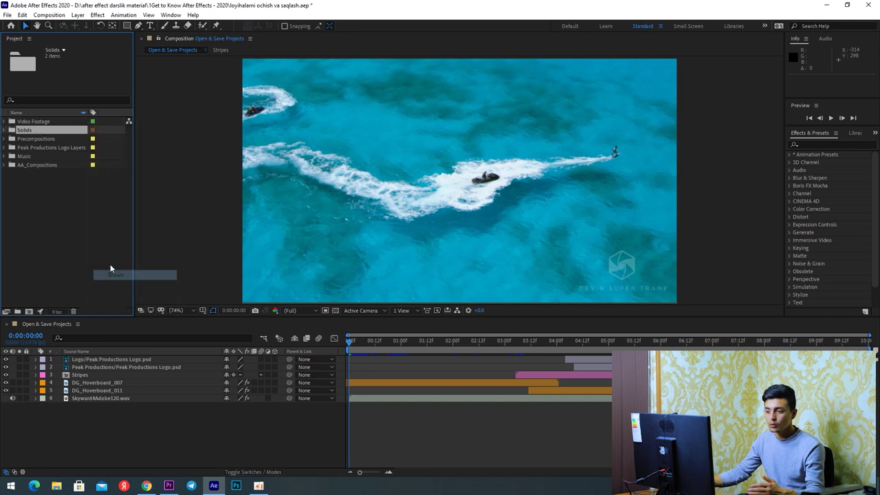
pyautogui.click(93, 157)
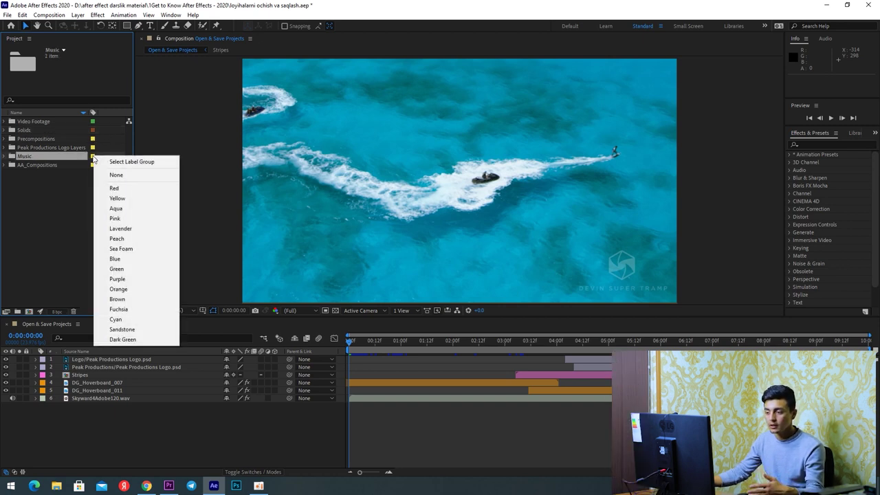
pyautogui.click(114, 290)
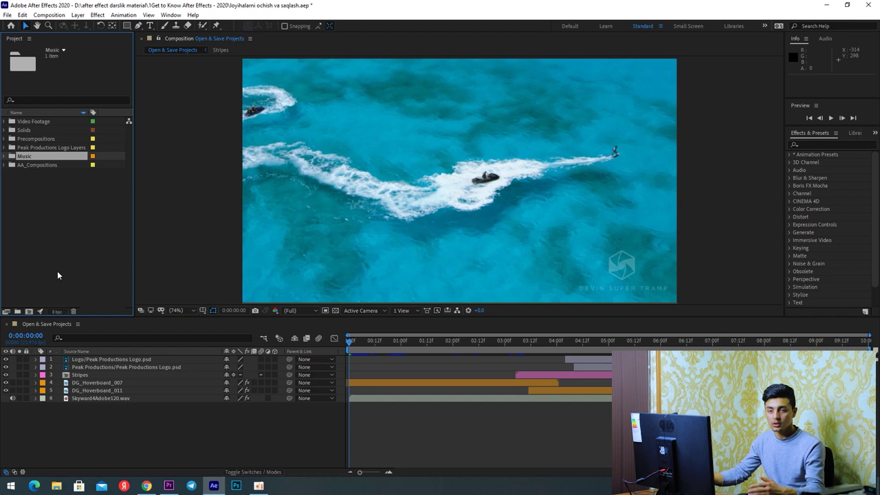
# Add the Size column, widen the Project panel, and sort the list by size
pyautogui.rightClick(77, 114)
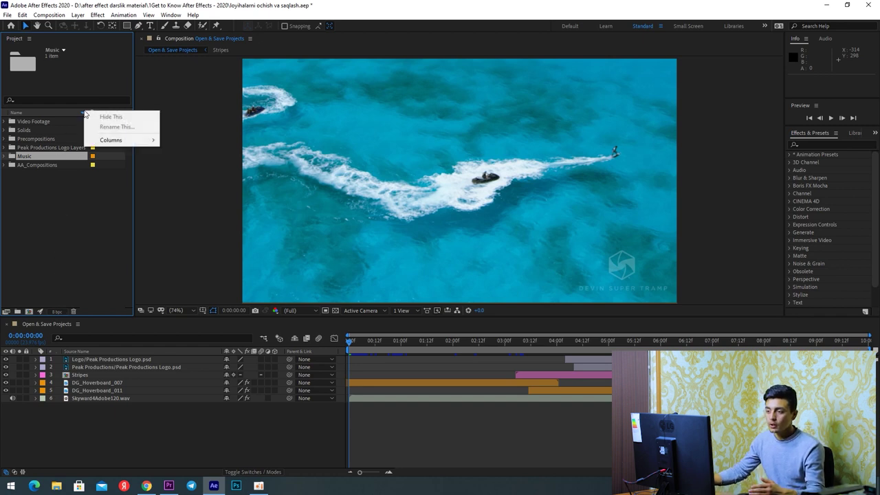
pyautogui.moveTo(119, 141)
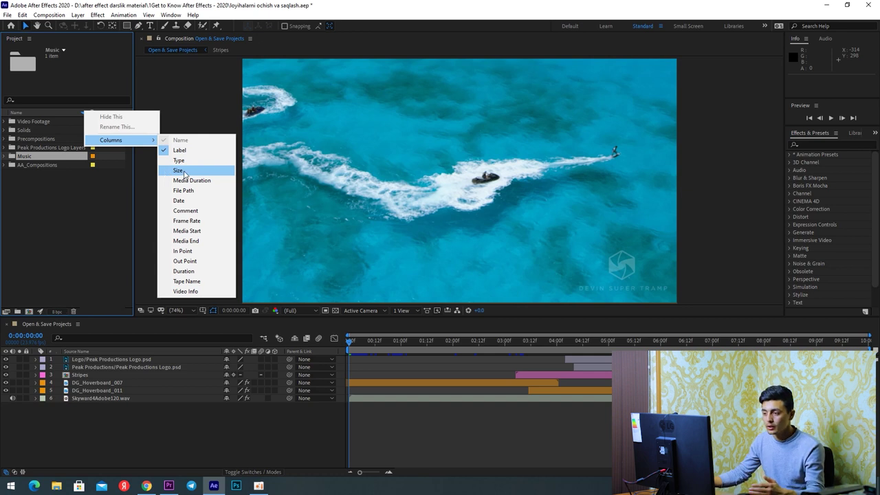
pyautogui.click(176, 170)
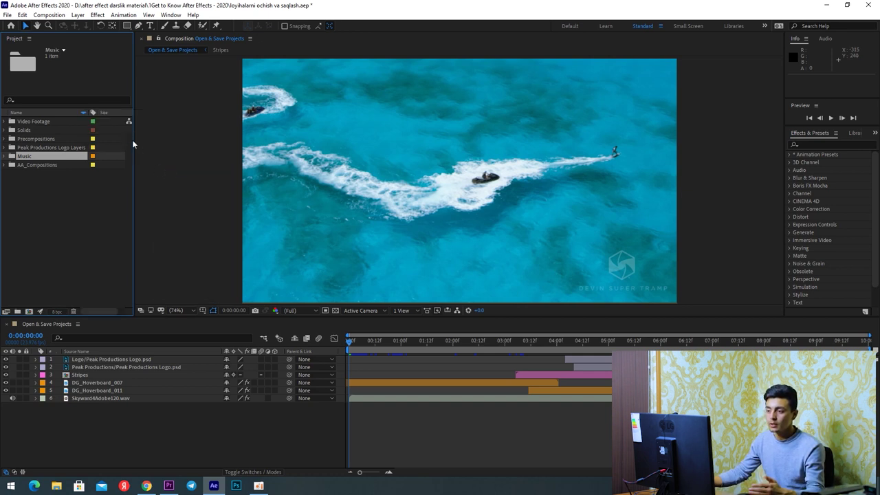
pyautogui.moveTo(134, 140); pyautogui.dragTo(243, 143)
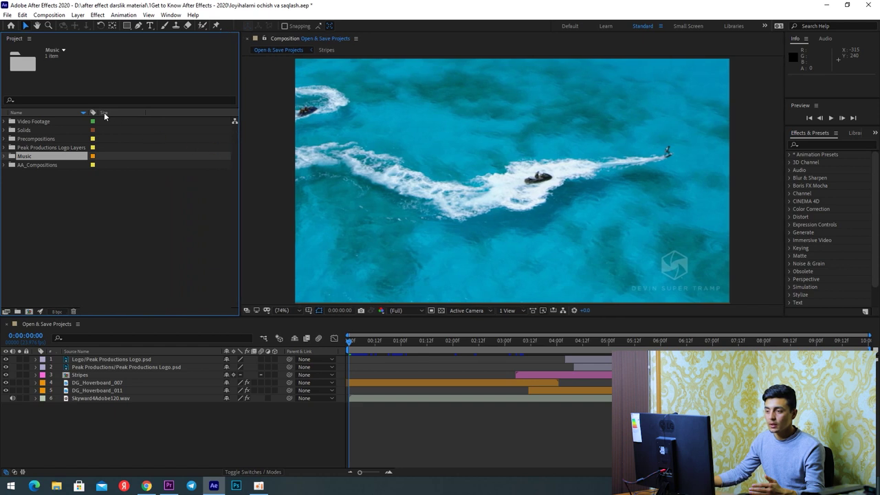
pyautogui.click(105, 114)
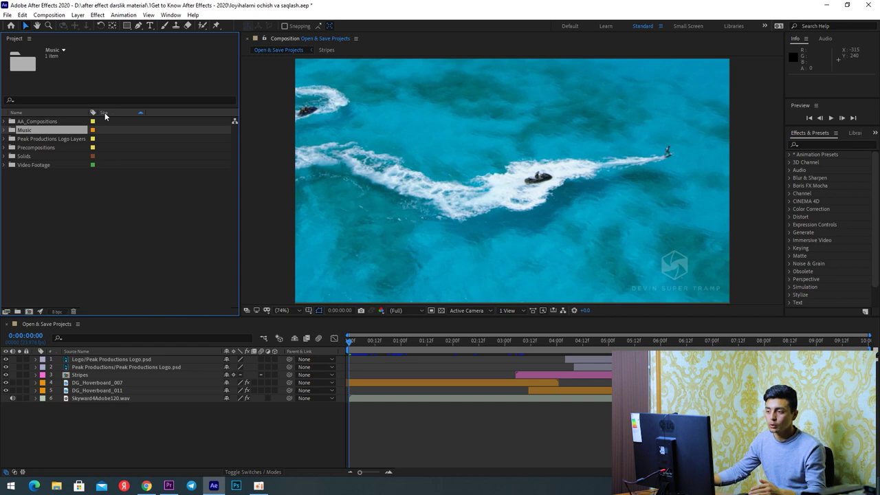
# Add the Type column to the Project list and reverse the folder sort order
pyautogui.rightClick(103, 116)
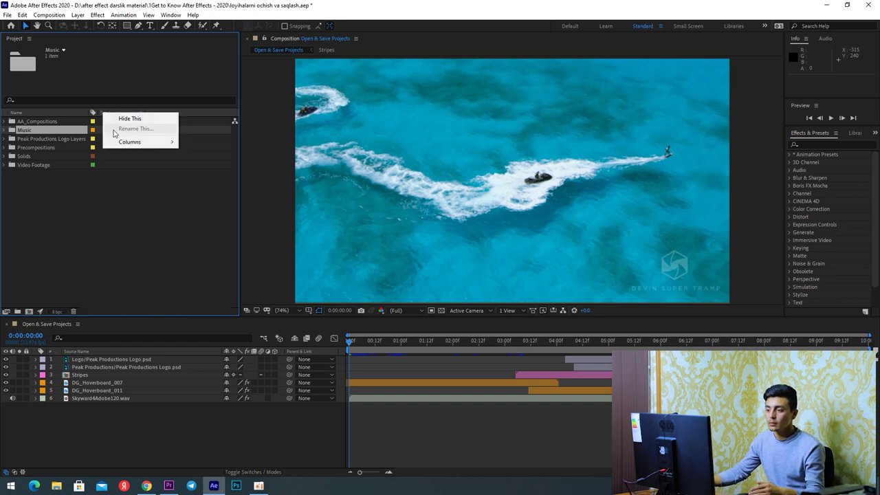
pyautogui.moveTo(128, 143)
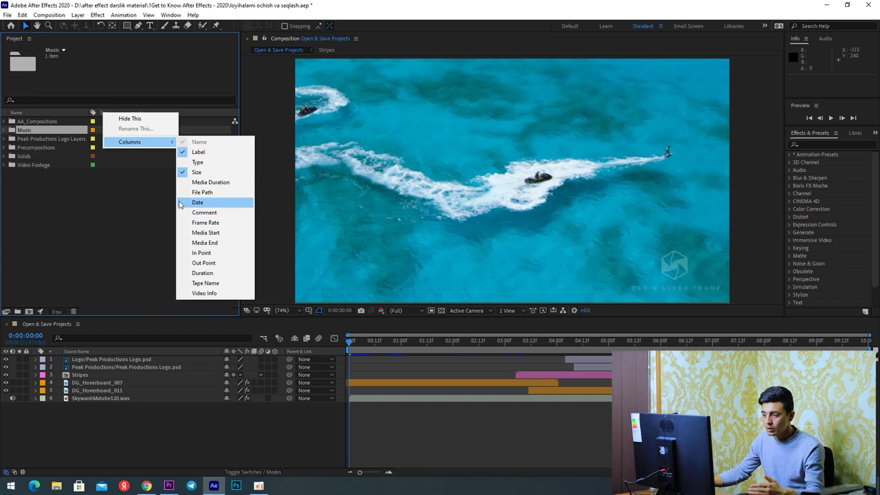
pyautogui.click(183, 162)
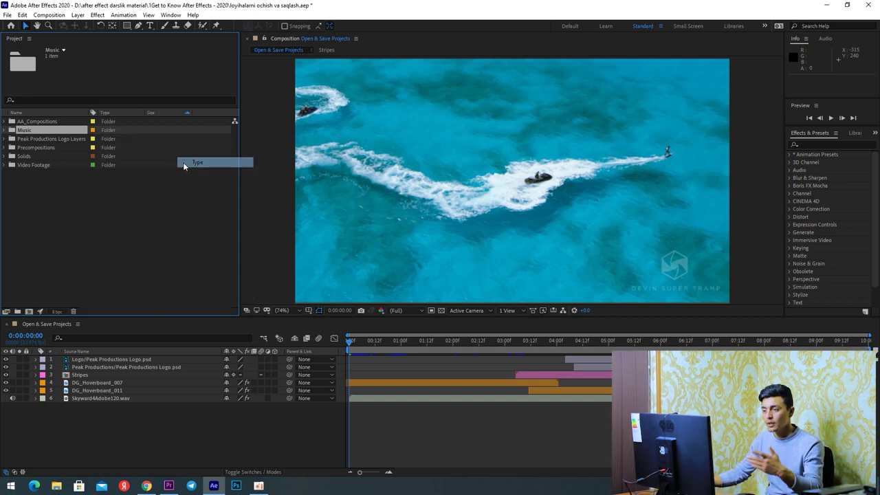
pyautogui.click(187, 112)
pyautogui.click(163, 193)
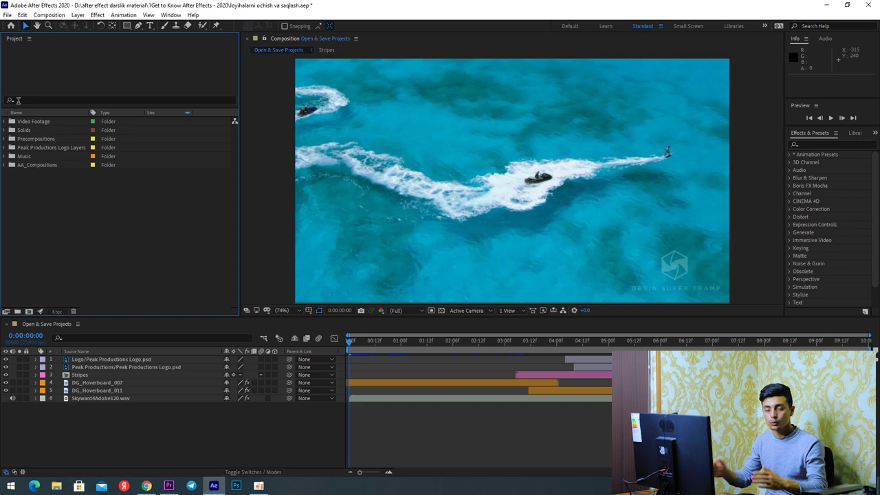
# Search the project for 'skyward', add Skyward4Adobe120.wav as layer 7, then clear the search
pyautogui.click(20, 100)
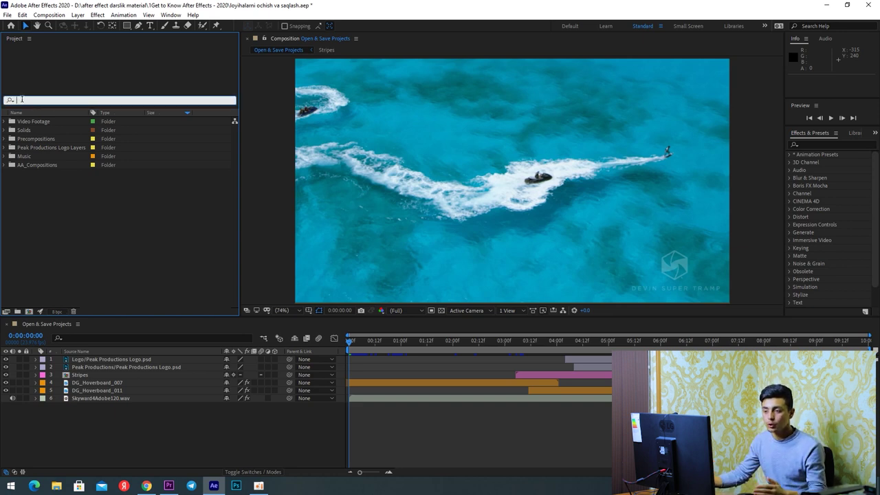
pyautogui.click(6, 156)
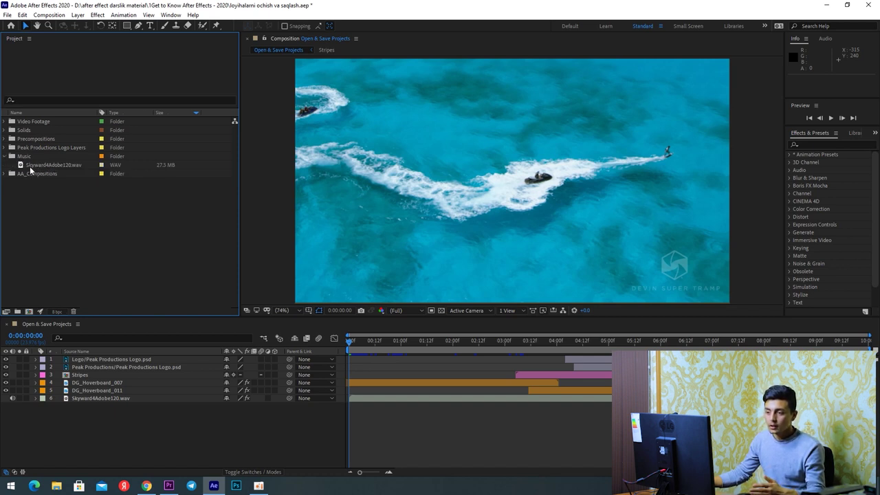
pyautogui.click(31, 100)
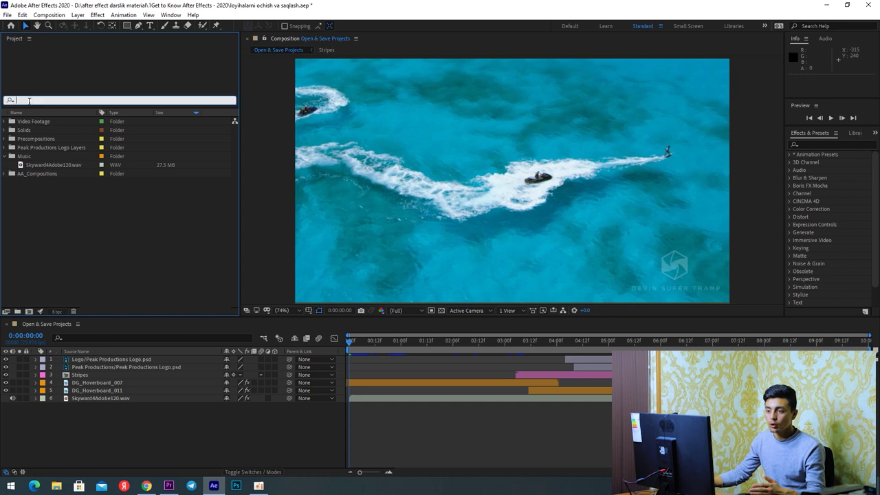
pyautogui.write('skywa')
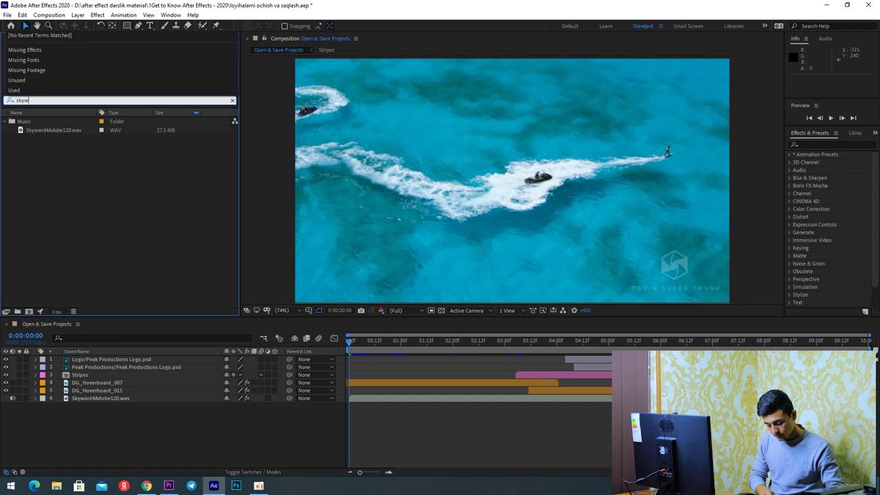
pyautogui.write('rd')
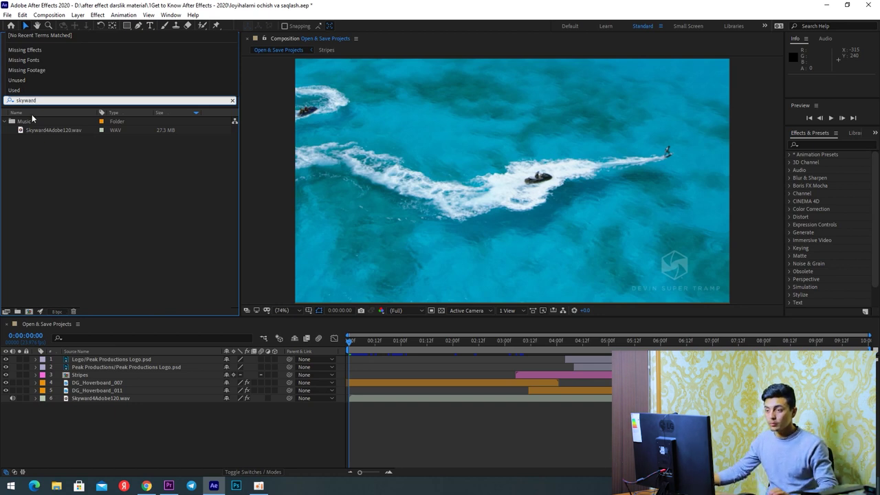
pyautogui.click(30, 158)
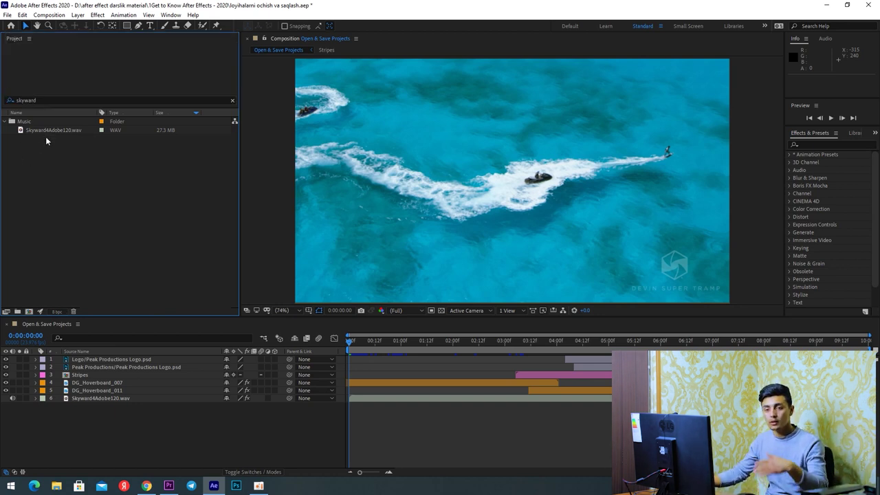
pyautogui.click(48, 131)
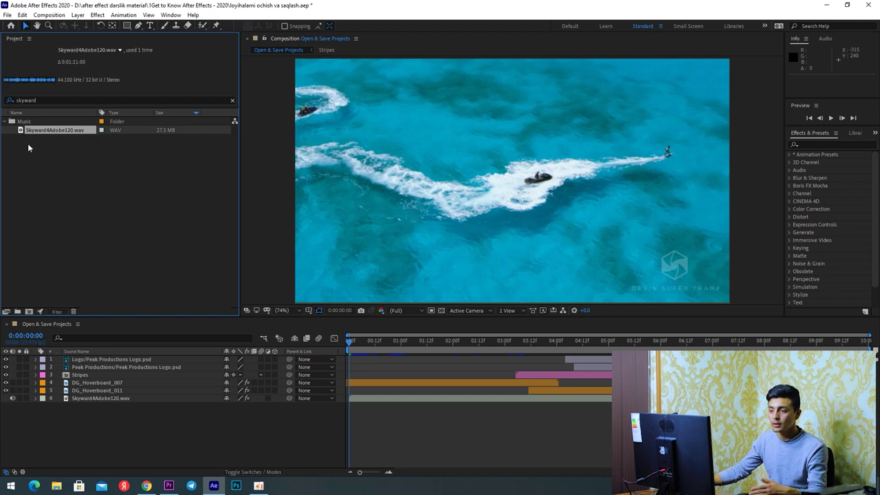
pyautogui.moveTo(36, 134); pyautogui.dragTo(58, 407)
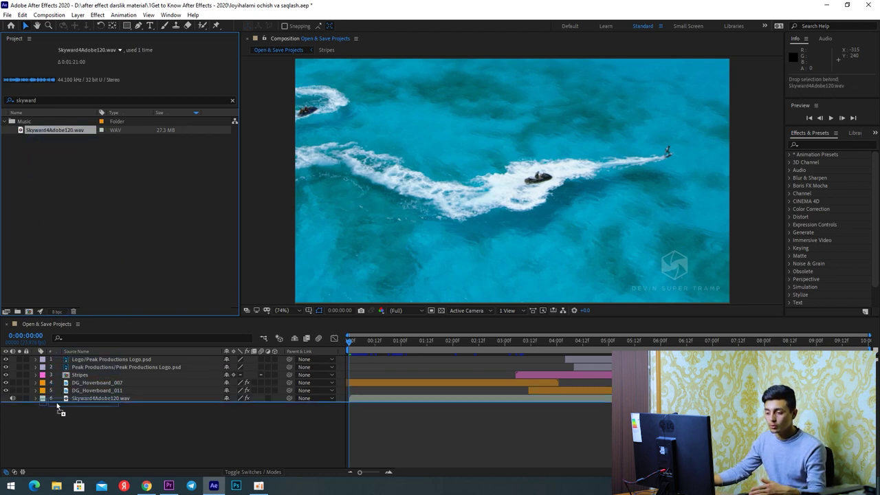
pyautogui.click(12, 121)
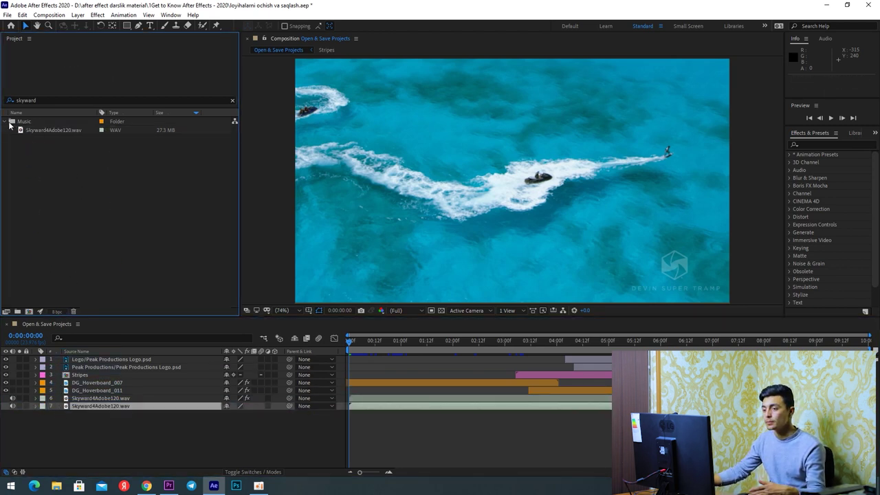
pyautogui.click(232, 101)
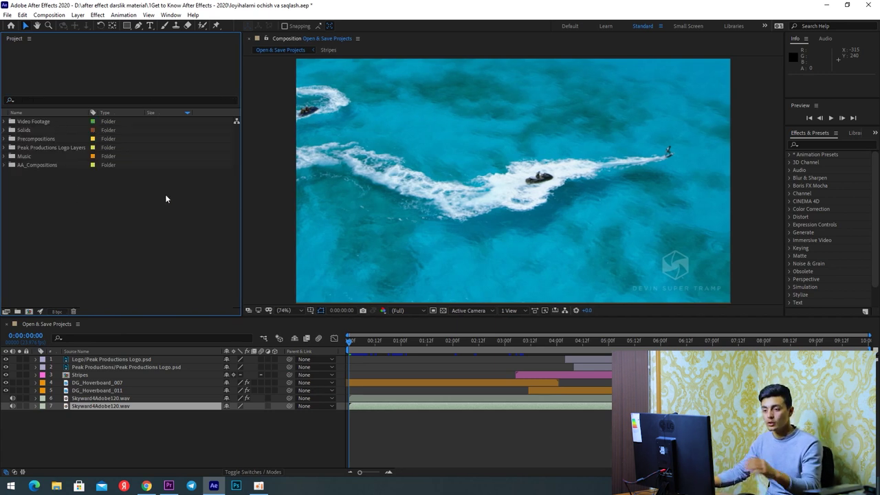
# Narrow the Project panel and make the Timeline taller so all seven layers show
pyautogui.moveTo(241, 192); pyautogui.dragTo(206, 192)
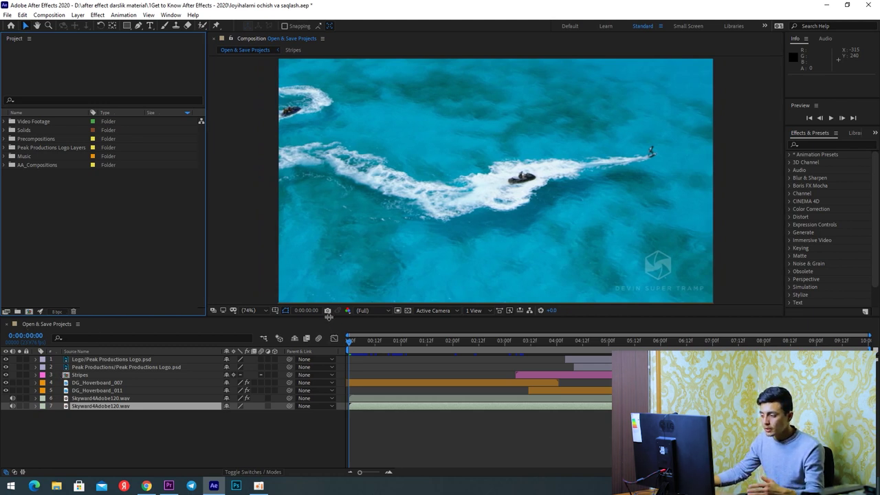
pyautogui.moveTo(327, 317); pyautogui.dragTo(328, 269)
pyautogui.click(7, 383)
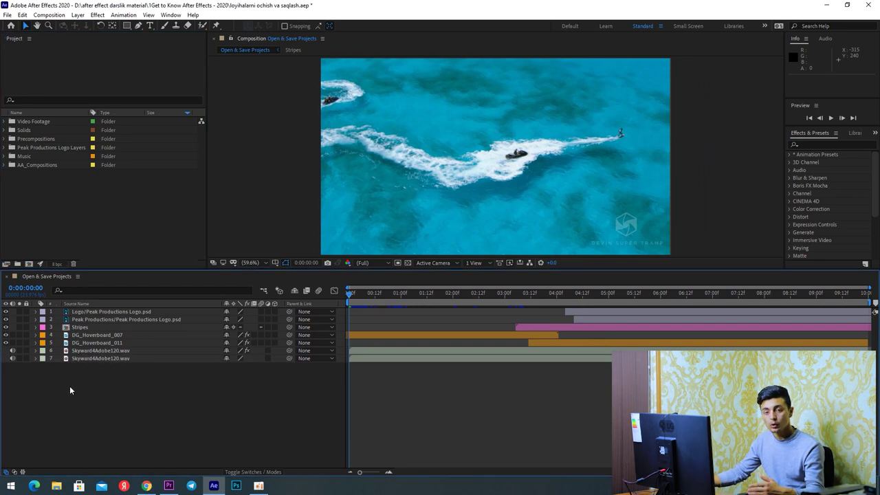
# Select each of the seven layers in turn, then deselect all layers
pyautogui.click(78, 312)
pyautogui.click(79, 320)
pyautogui.click(79, 327)
pyautogui.click(79, 335)
pyautogui.click(78, 343)
pyautogui.click(77, 351)
pyautogui.click(76, 358)
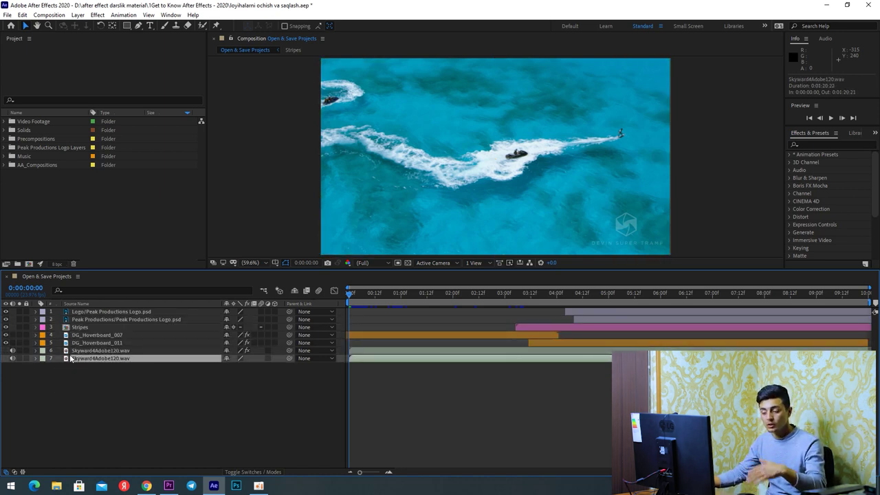
pyautogui.hotkey('ctrl', 'shift', 'a')
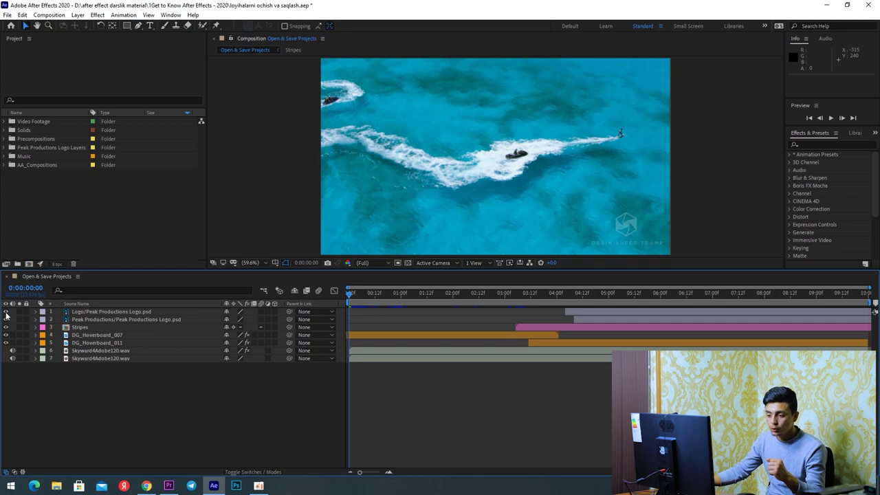
# Move to 0:00:04:08 and toggle the Peak Productions Logo layer's visibility off and back on
pyautogui.click(89, 313)
pyautogui.moveTo(351, 294); pyautogui.dragTo(588, 302)
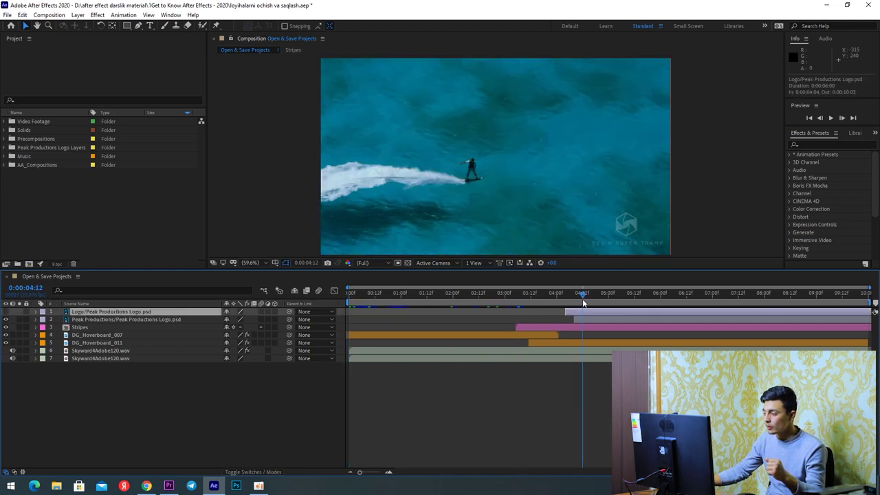
pyautogui.click(6, 312)
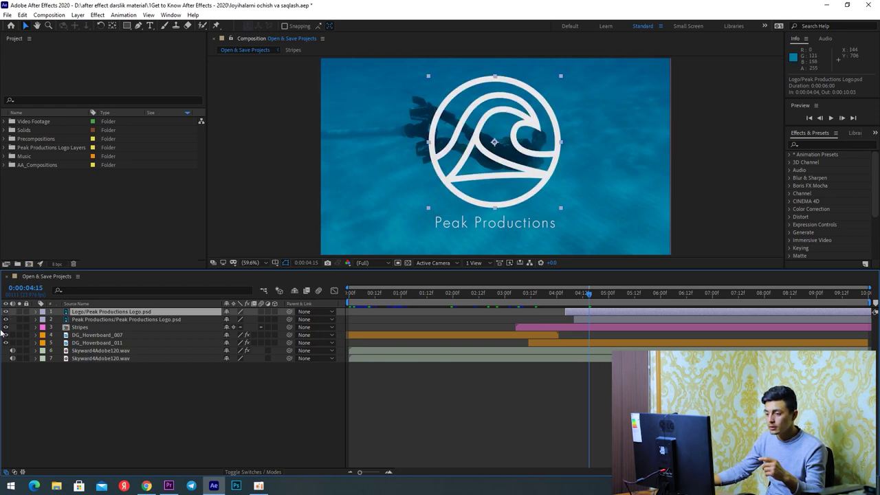
pyautogui.click(6, 312)
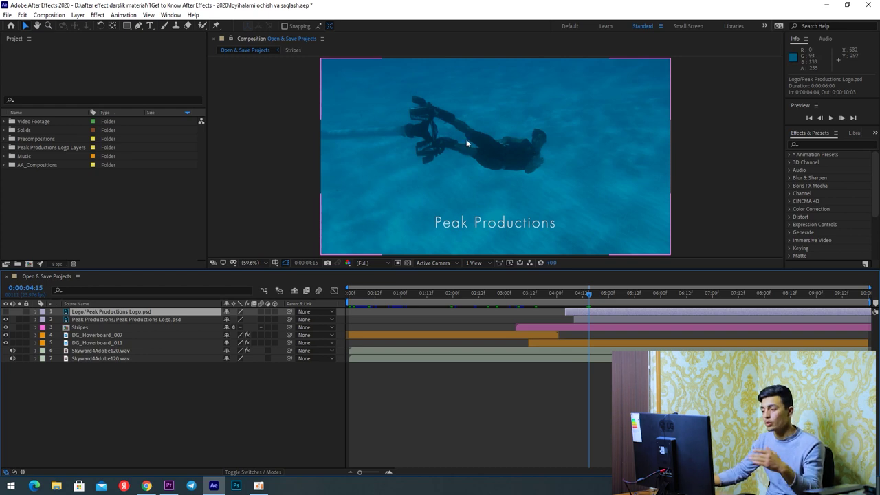
pyautogui.click(585, 294)
pyautogui.click(574, 295)
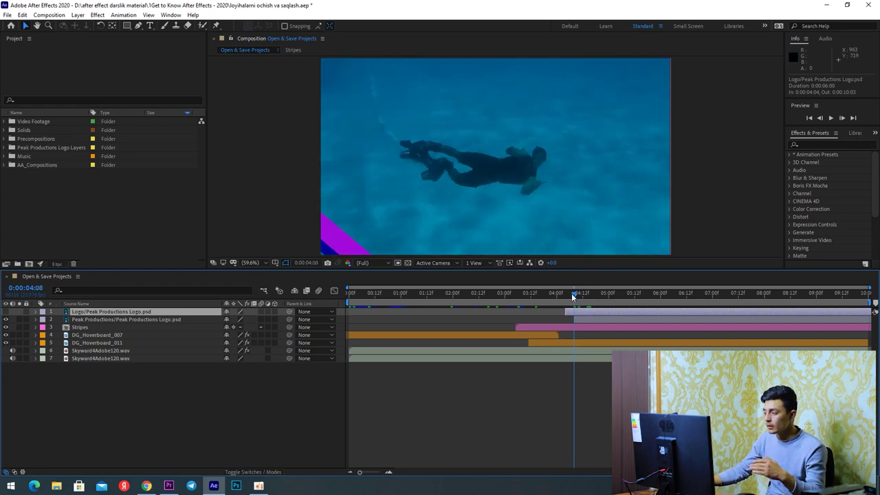
pyautogui.click(6, 313)
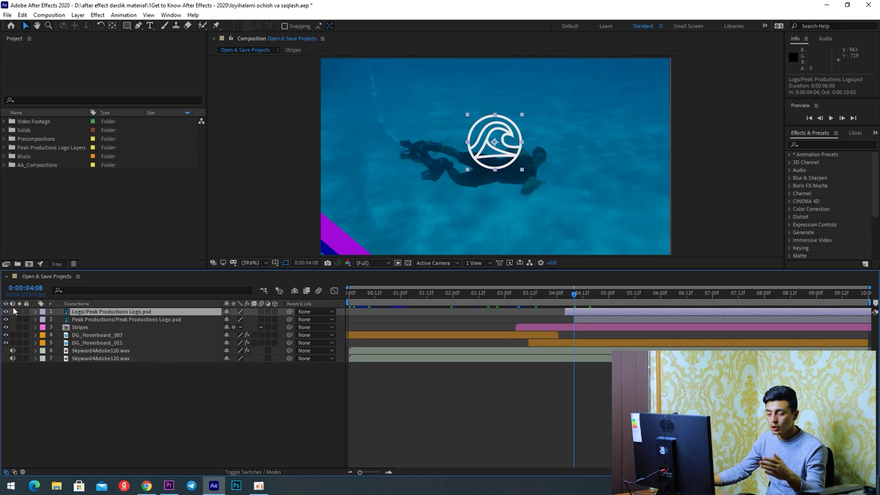
# Toggle the second Skyward layer's audio and the logo's solo, then lock the logo layer
pyautogui.click(11, 358)
pyautogui.click(12, 358)
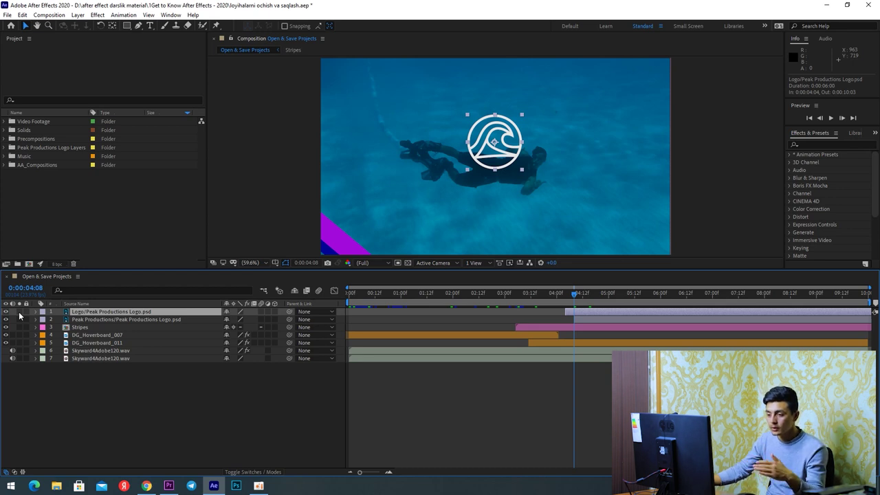
pyautogui.click(19, 312)
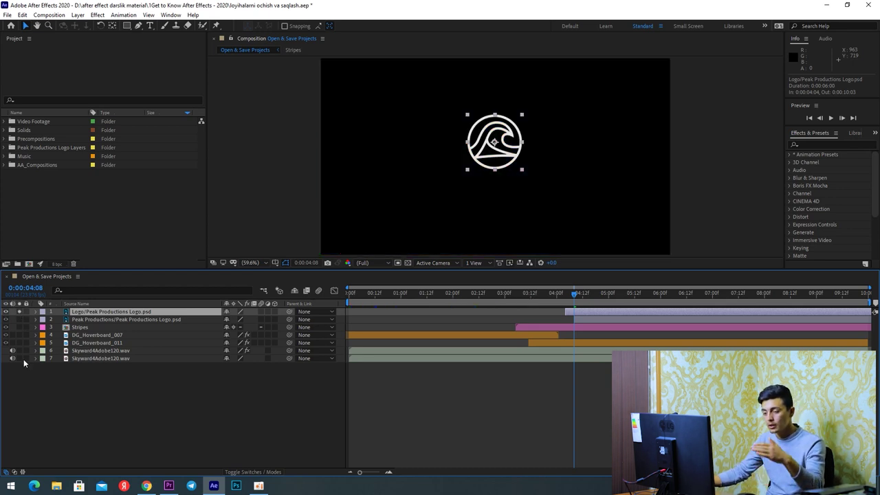
pyautogui.click(19, 313)
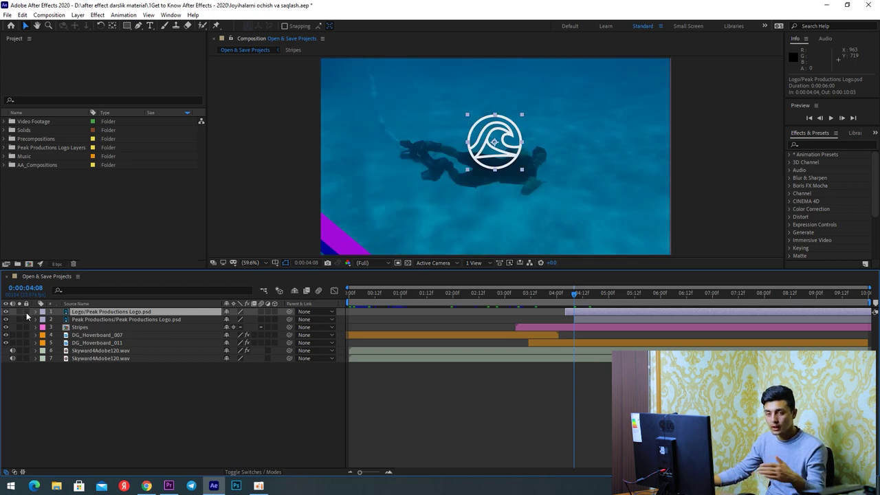
pyautogui.click(26, 311)
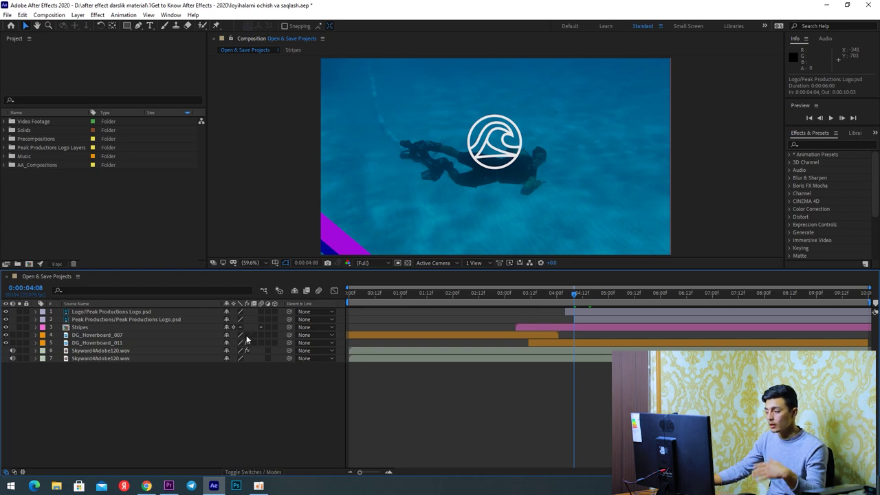
pyautogui.click(246, 334)
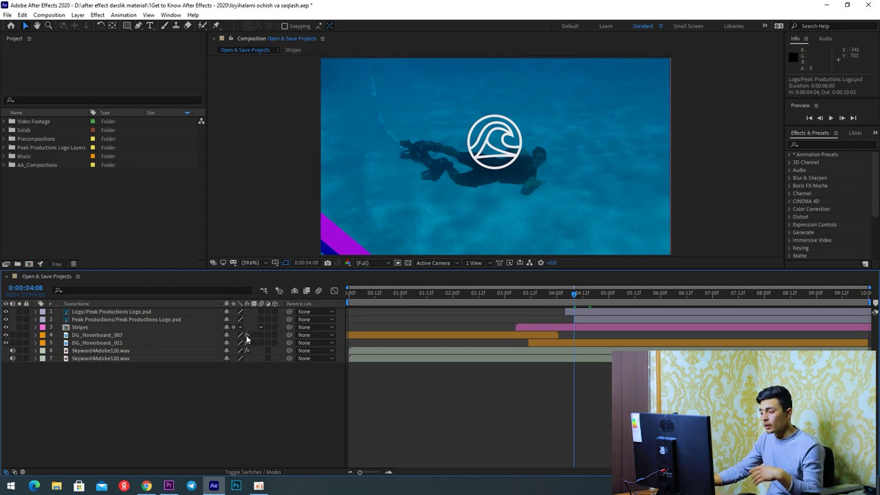
pyautogui.click(273, 311)
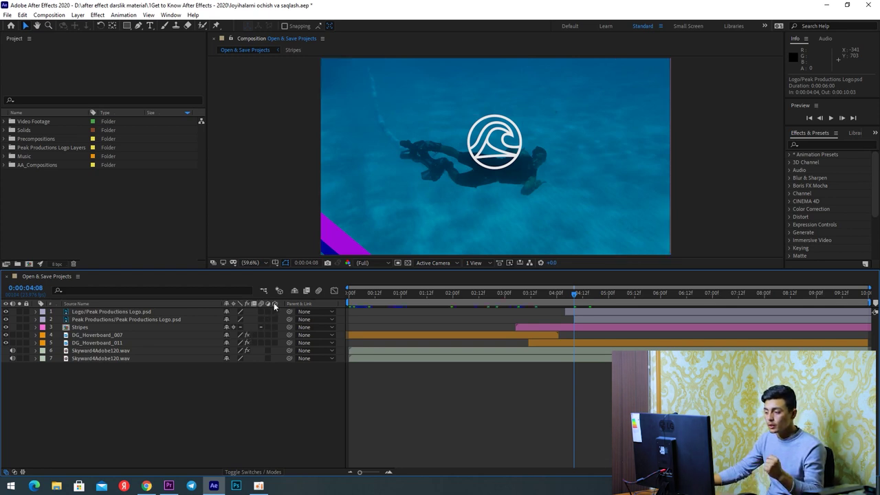
pyautogui.click(273, 318)
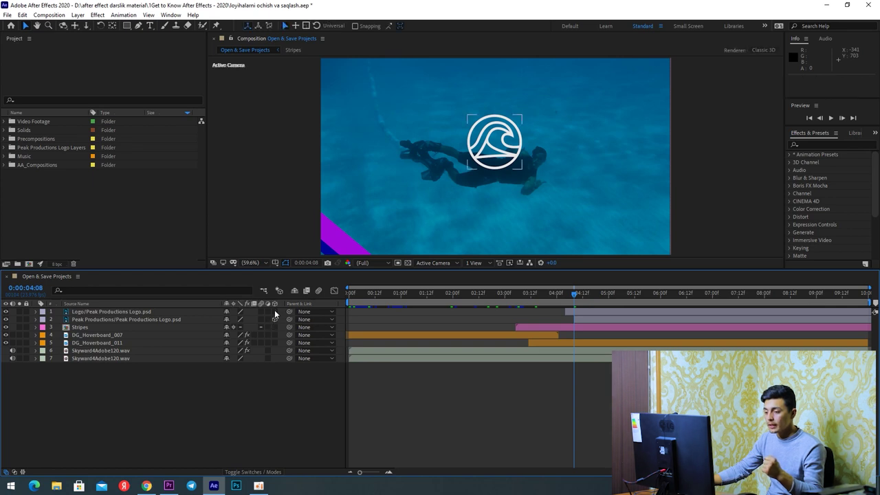
pyautogui.hotkey('ctrl', 'z')
pyautogui.click(274, 318)
pyautogui.moveTo(571, 295); pyautogui.dragTo(444, 295)
pyautogui.click(399, 293)
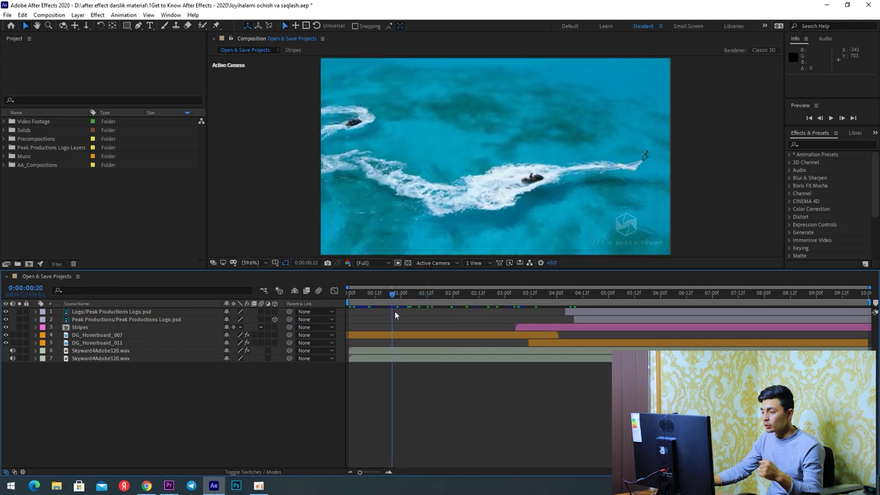
pyautogui.click(274, 319)
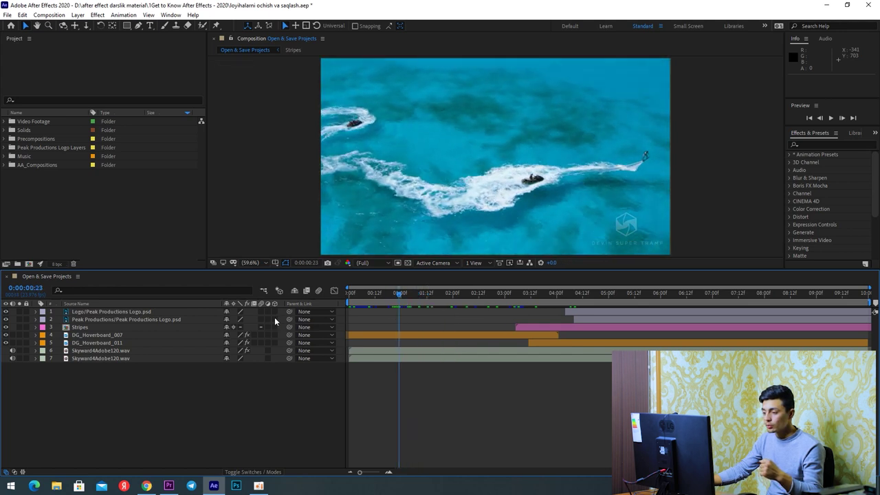
pyautogui.moveTo(274, 312); pyautogui.dragTo(275, 319)
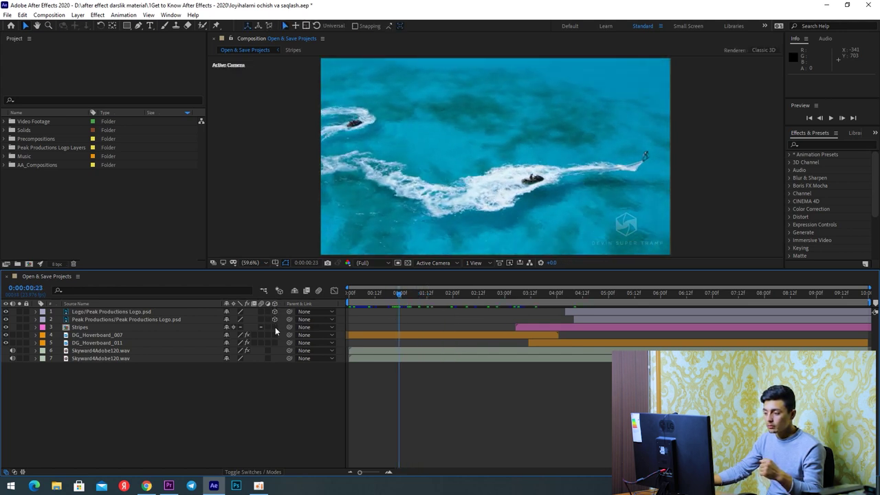
pyautogui.click(276, 343)
pyautogui.moveTo(275, 312); pyautogui.dragTo(275, 319)
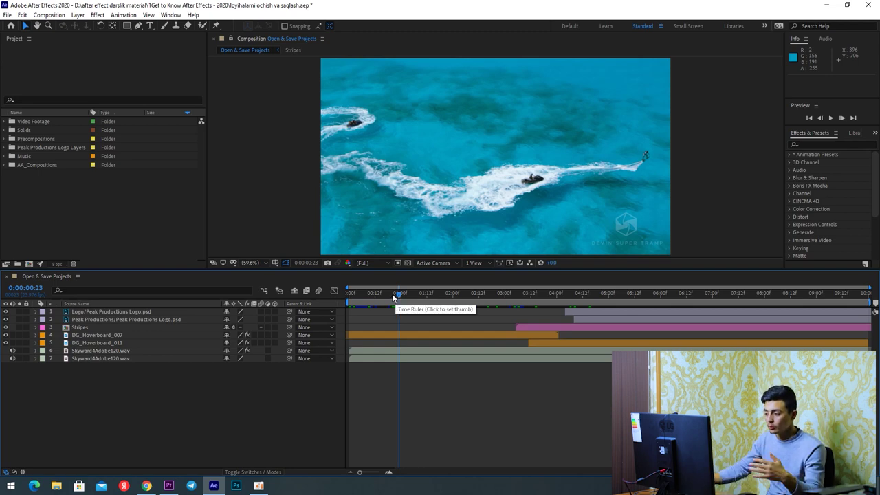
pyautogui.moveTo(397, 295)
pyautogui.mouseDown()
pyautogui.moveTo(357, 304)
pyautogui.moveTo(374, 308)
pyautogui.mouseUp()
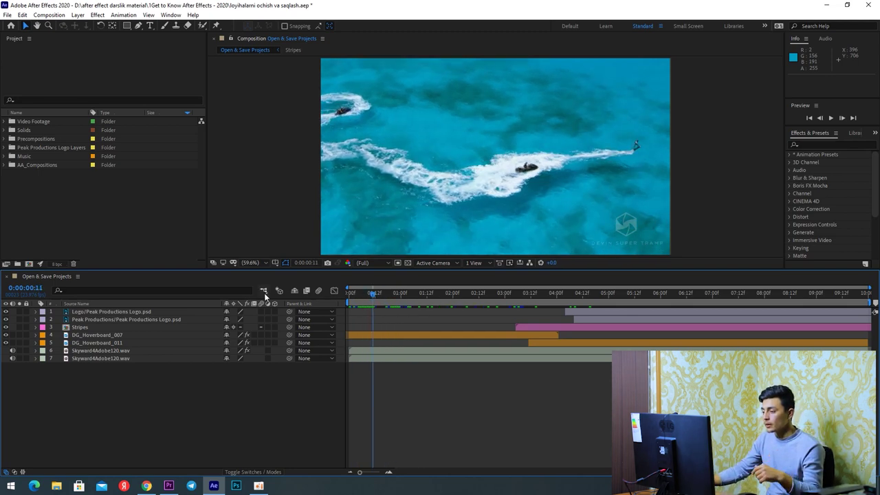
# Enlarge the Composition viewer by shrinking the Timeline and right-hand panels, then bring up the Home window
pyautogui.moveTo(291, 273); pyautogui.dragTo(299, 328)
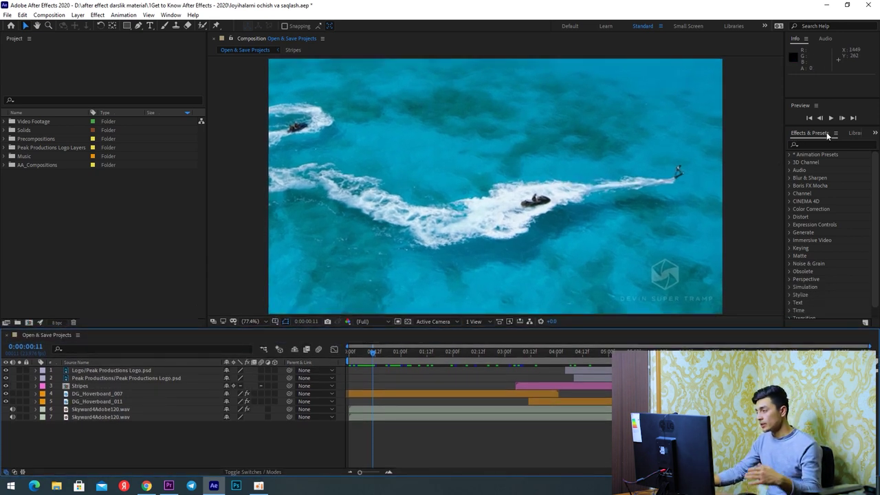
pyautogui.moveTo(784, 130)
pyautogui.mouseDown()
pyautogui.moveTo(620, 132)
pyautogui.moveTo(640, 133)
pyautogui.mouseUp()
pyautogui.click(667, 144)
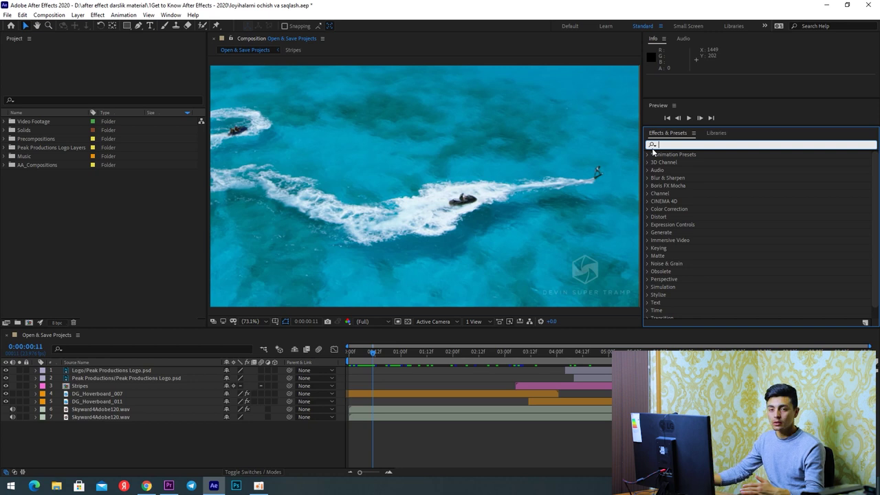
pyautogui.moveTo(641, 205); pyautogui.dragTo(646, 205)
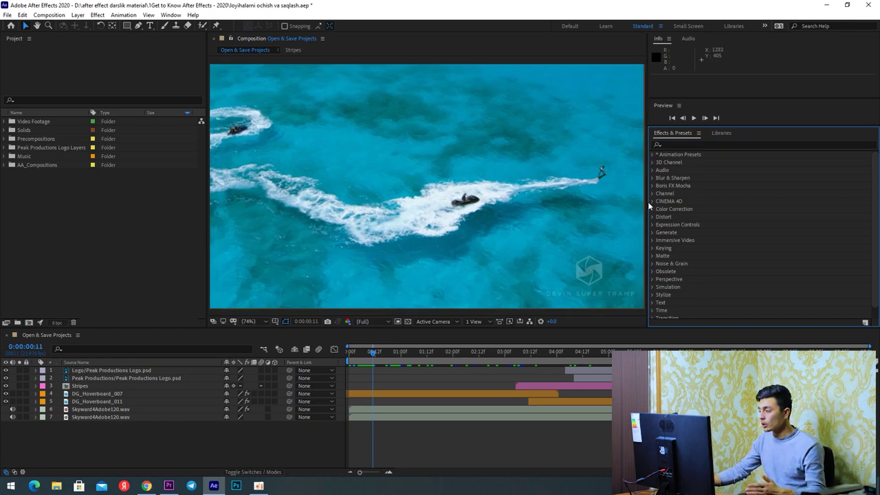
pyautogui.moveTo(647, 202); pyautogui.dragTo(748, 202)
pyautogui.click(145, 259)
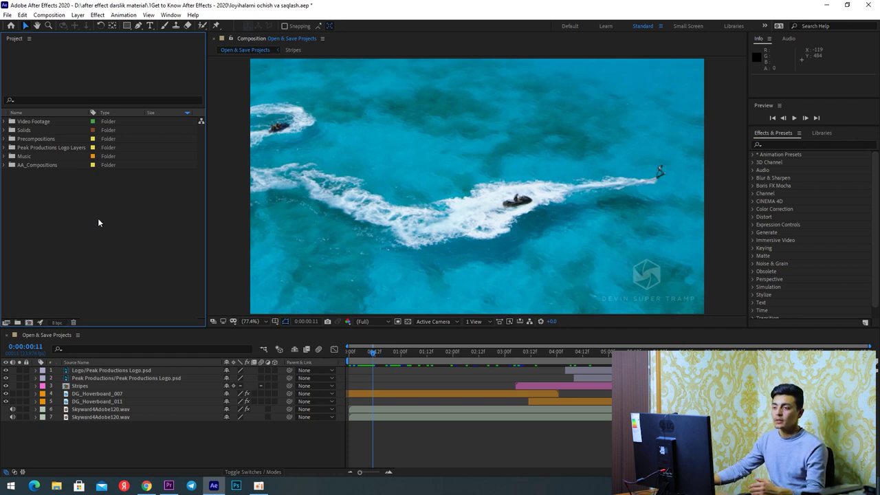
pyautogui.click(11, 27)
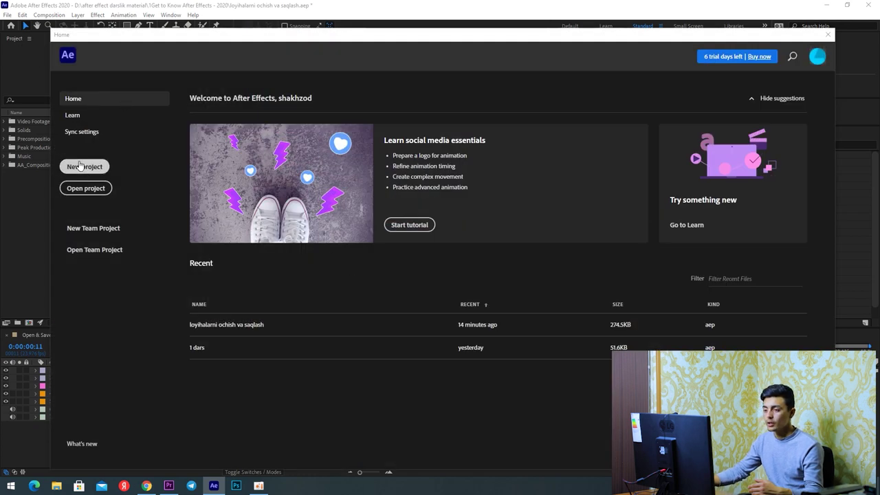
# Start a new untitled project, discarding changes to the previous project
pyautogui.click(90, 171)
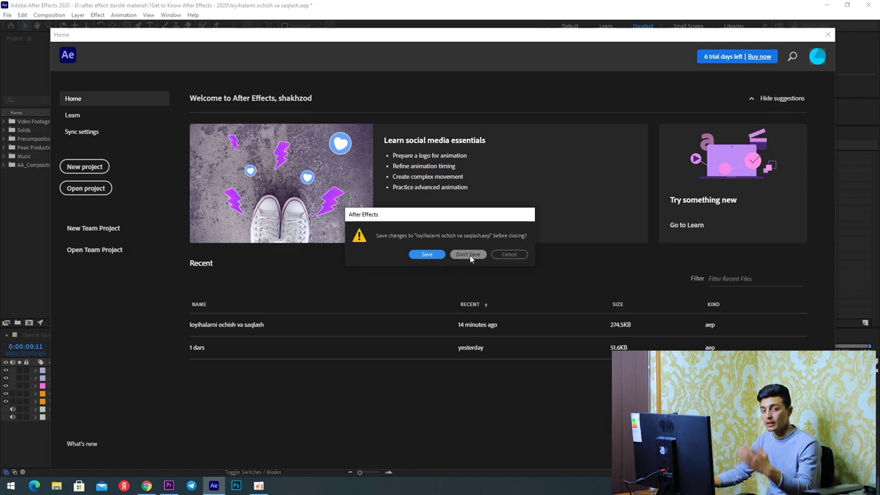
pyautogui.click(471, 255)
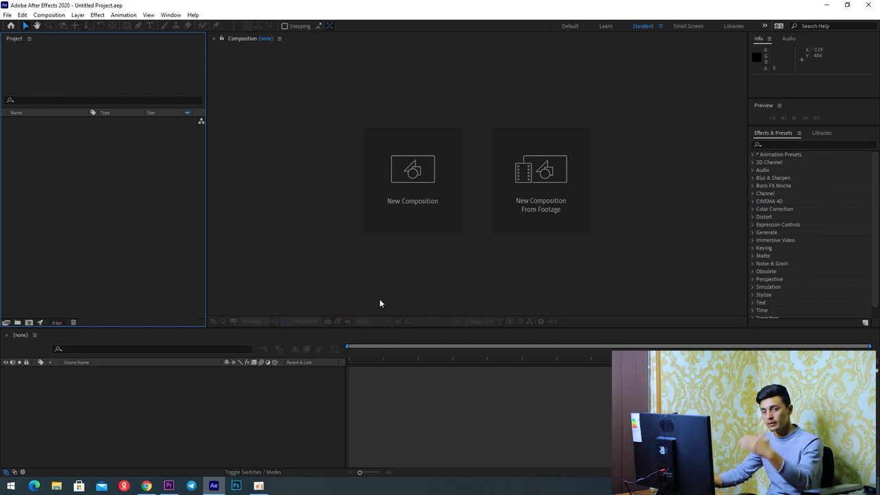
pyautogui.click(261, 123)
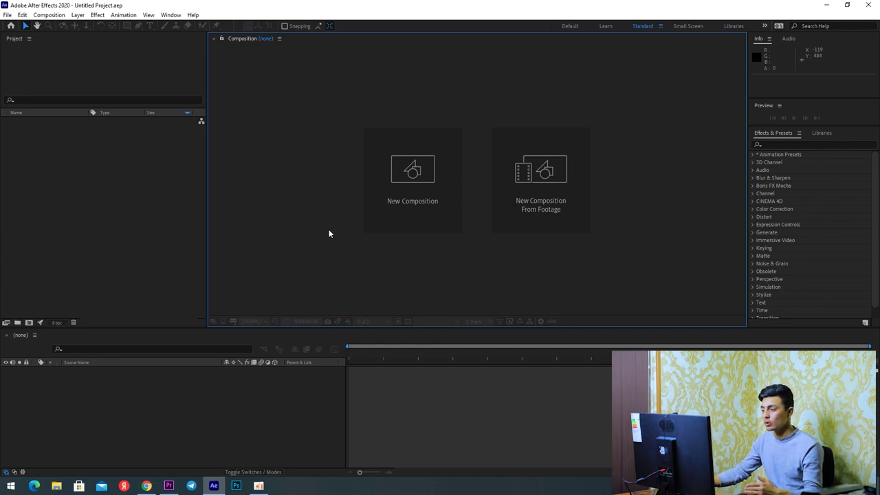
# Bring up Composition Settings from the New Composition tile
pyautogui.click(418, 183)
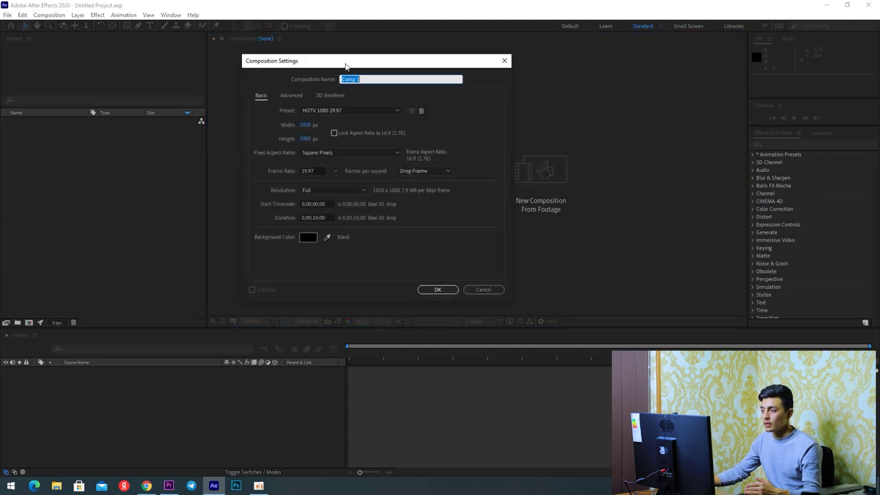
# Name the composition SHAKH KING and keep the HDTV 1080 29.97 preset
pyautogui.moveTo(346, 66); pyautogui.dragTo(434, 86)
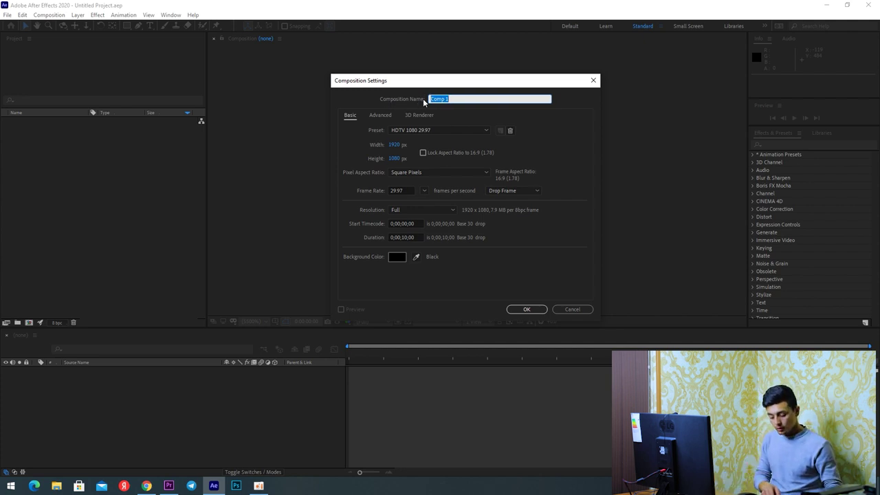
pyautogui.write('SHAKH')
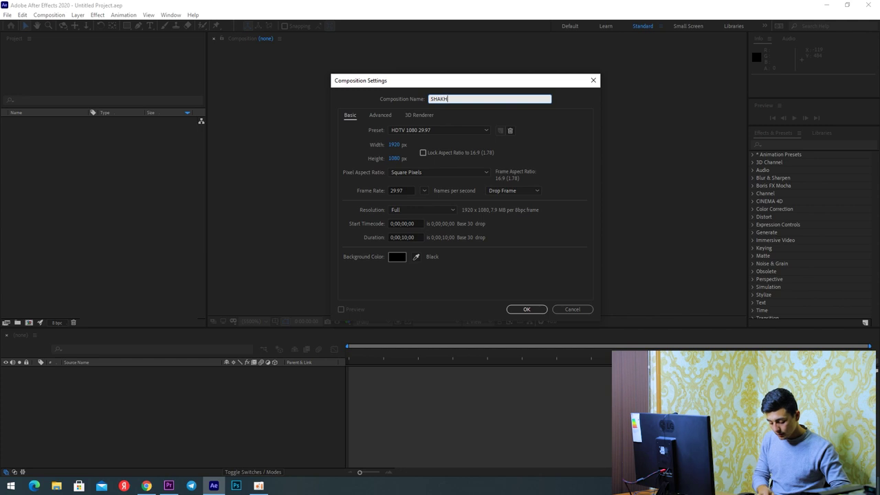
pyautogui.write(' KING')
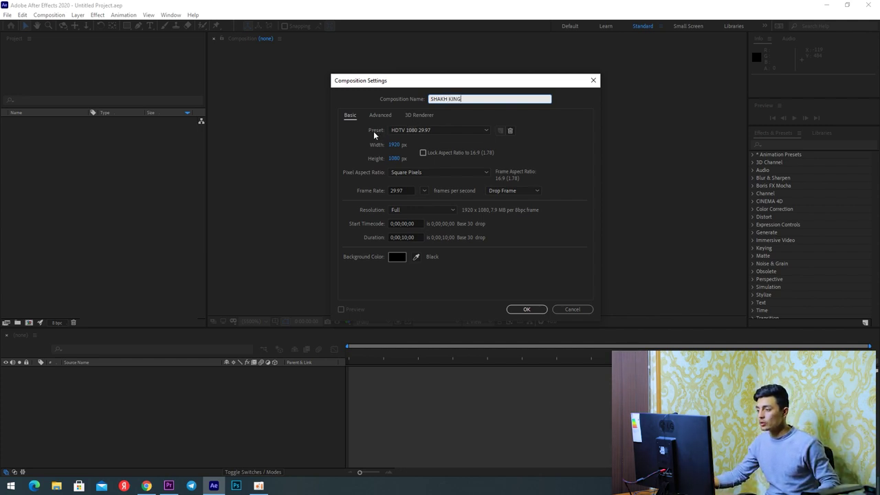
pyautogui.click(469, 131)
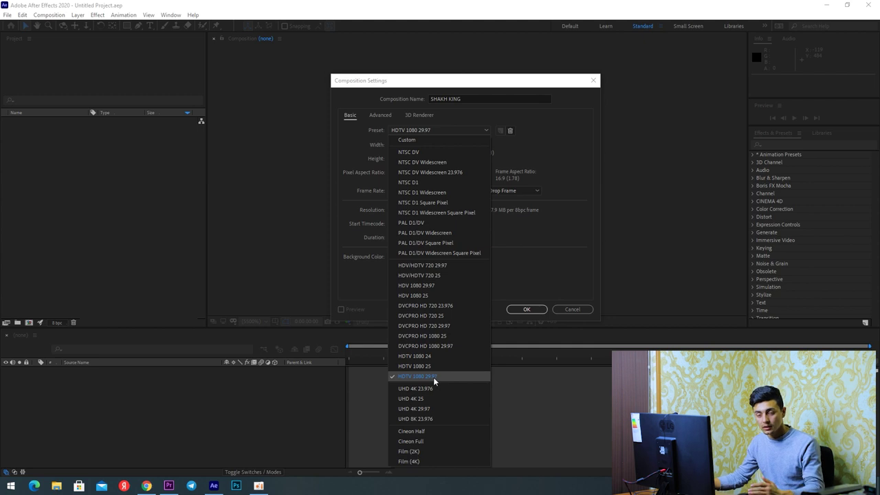
pyautogui.click(409, 377)
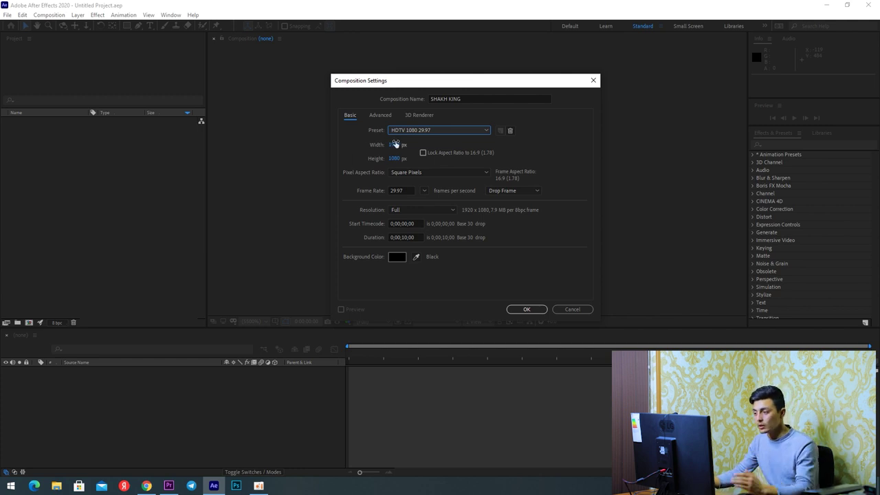
# Try a 1000×1000 size, then restore the HDTV 1080 29.97 preset at 1920×1080
pyautogui.click(394, 146)
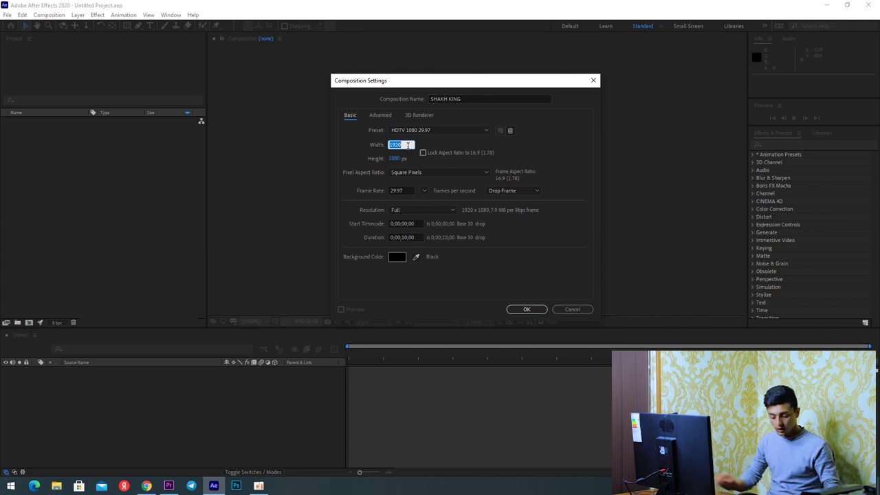
pyautogui.write('1000')
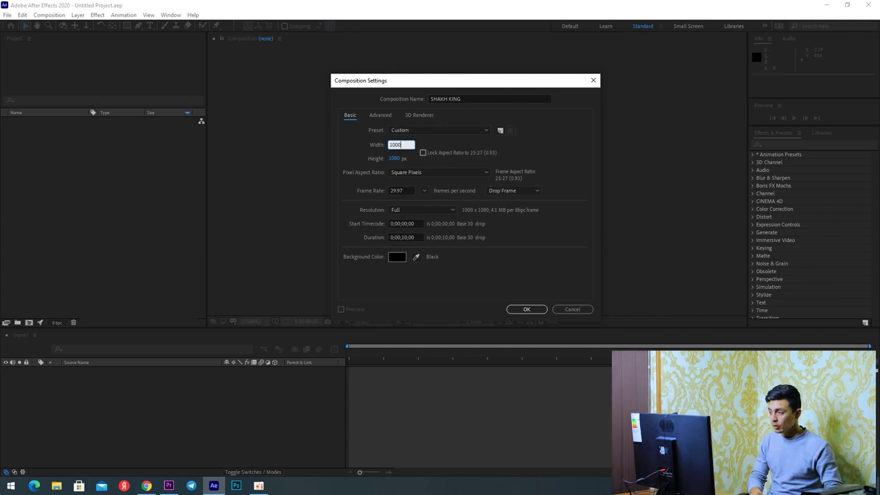
pyautogui.click(395, 158)
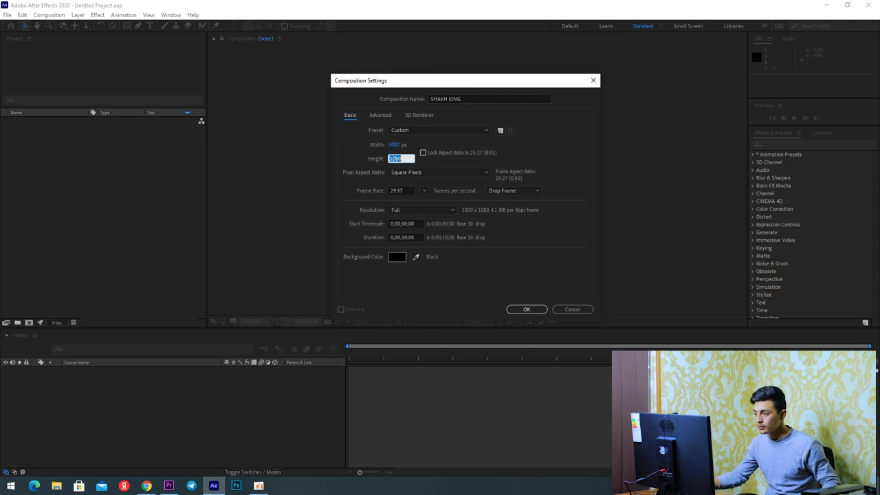
pyautogui.write('1000')
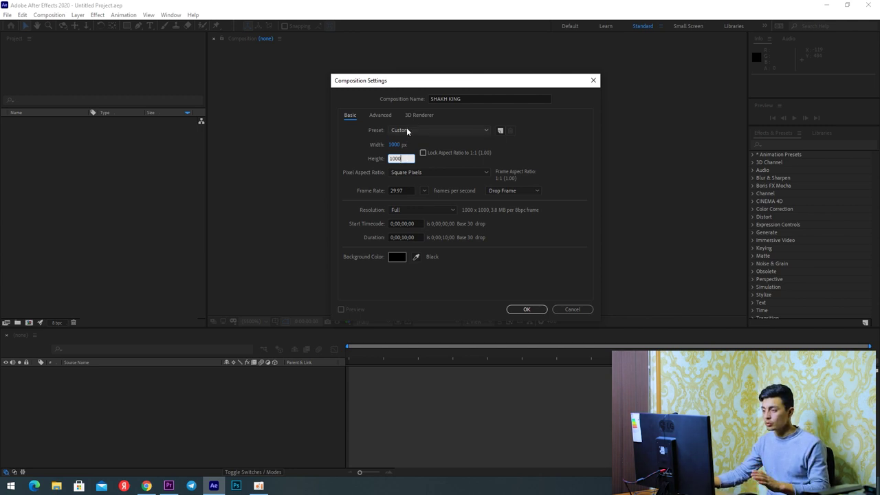
pyautogui.click(434, 129)
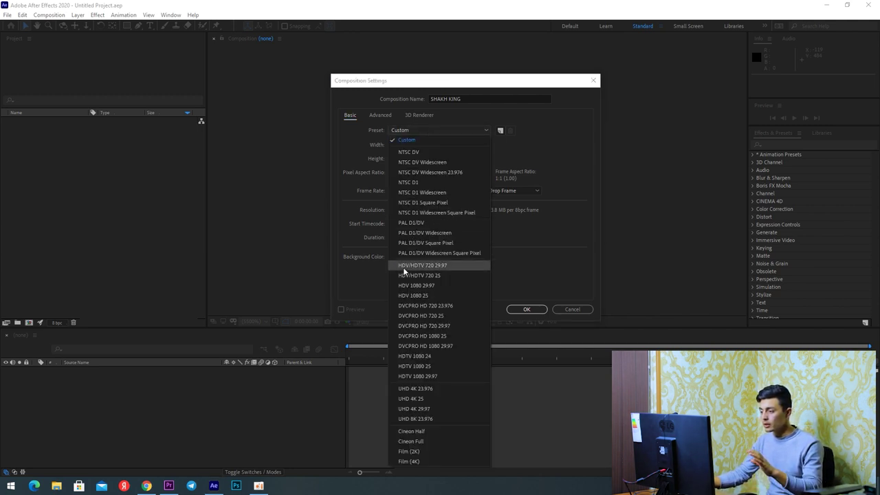
pyautogui.click(431, 376)
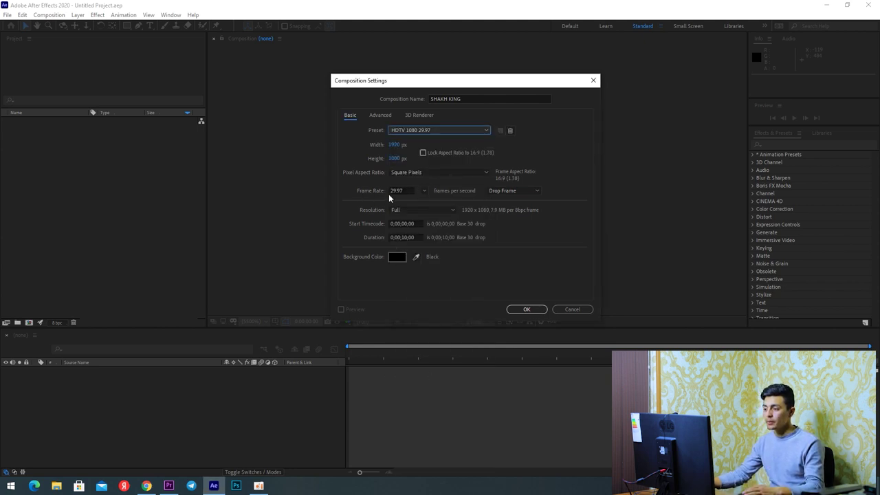
pyautogui.click(424, 190)
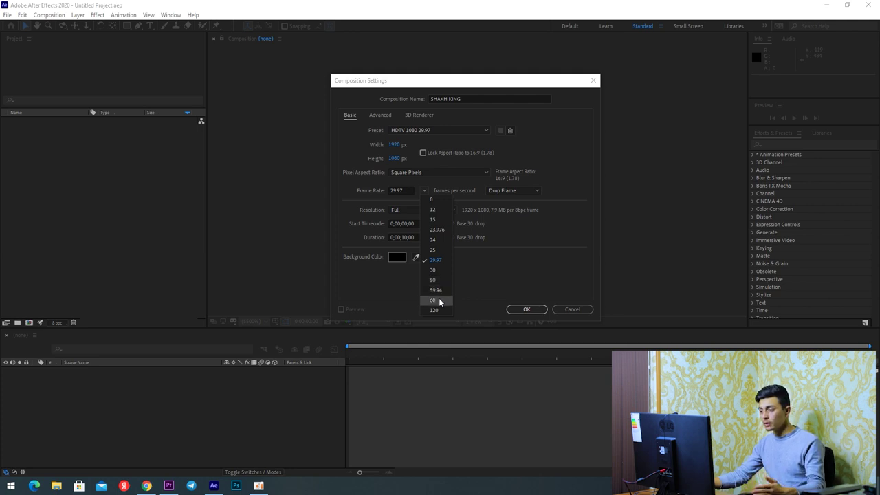
# Keep 29.97 fps and Full resolution, and set the composition duration to 20 seconds
pyautogui.click(438, 262)
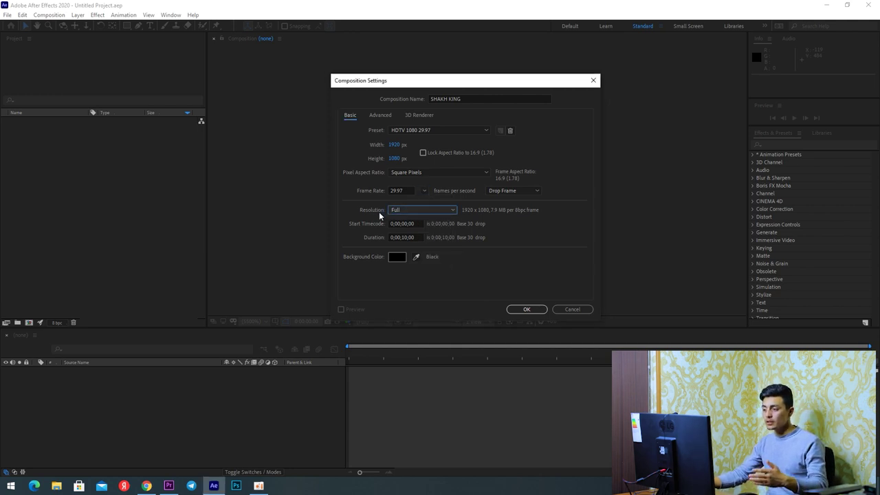
pyautogui.click(409, 211)
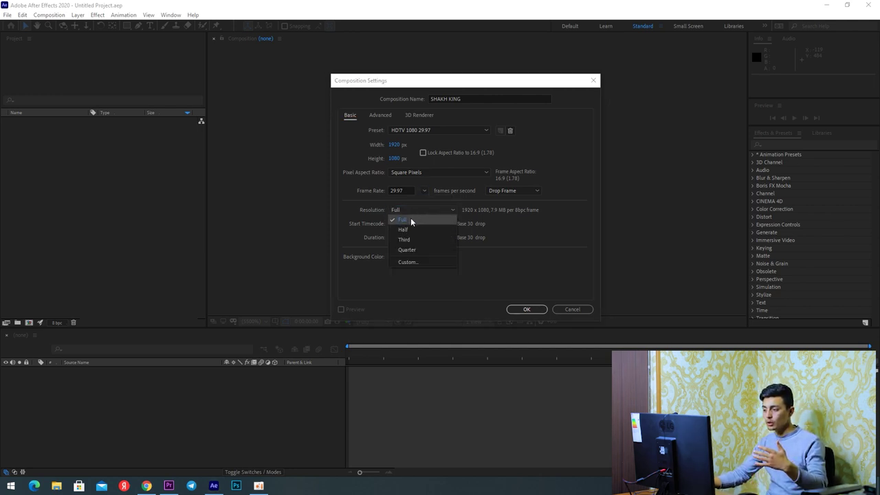
pyautogui.click(408, 210)
pyautogui.click(407, 210)
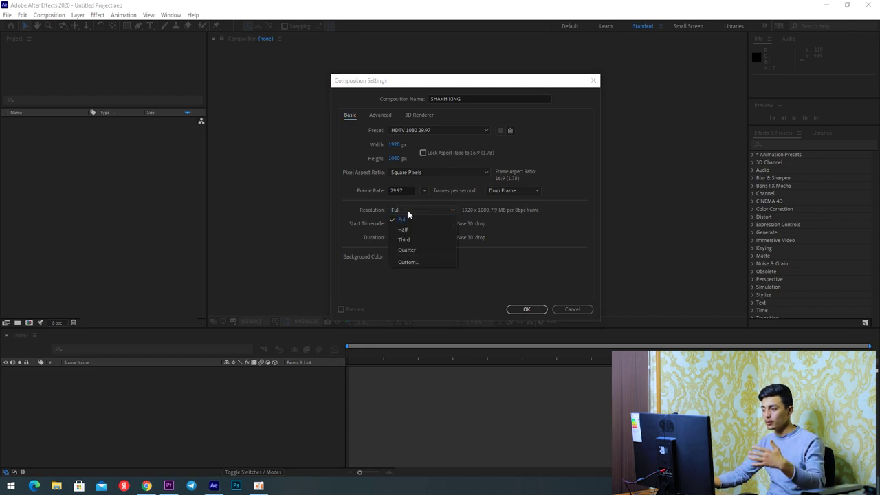
pyautogui.click(479, 216)
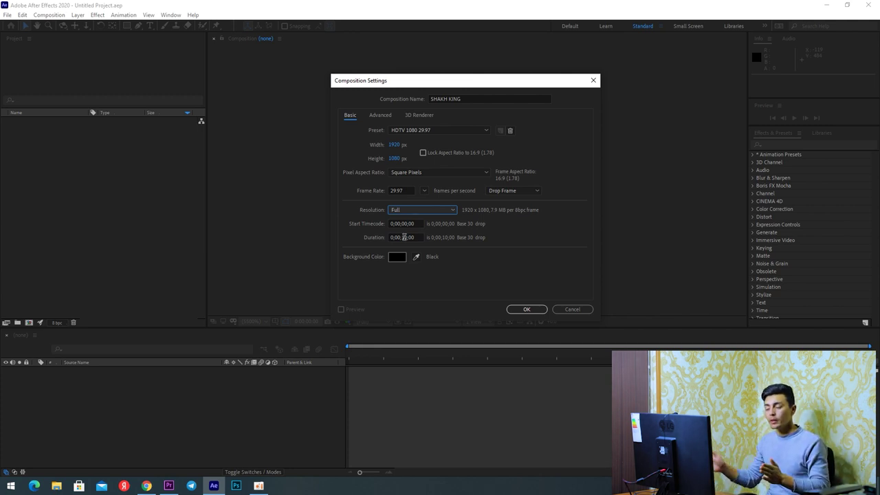
pyautogui.click(402, 237)
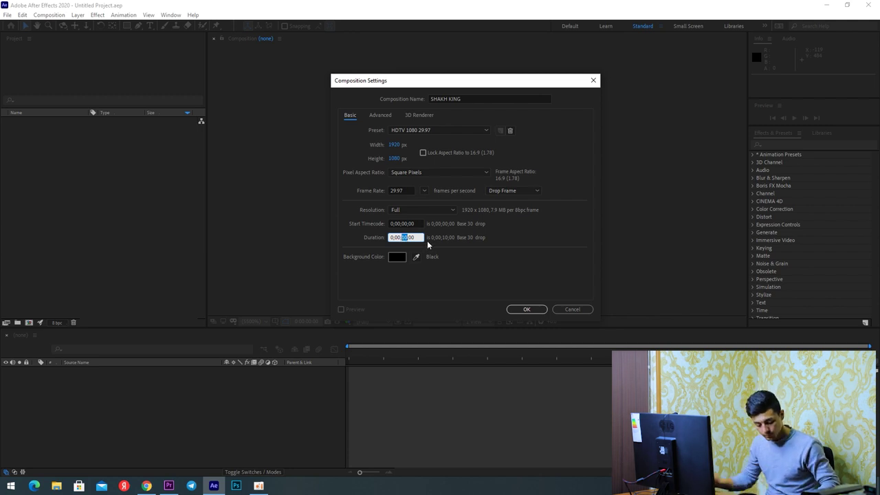
pyautogui.write('20')
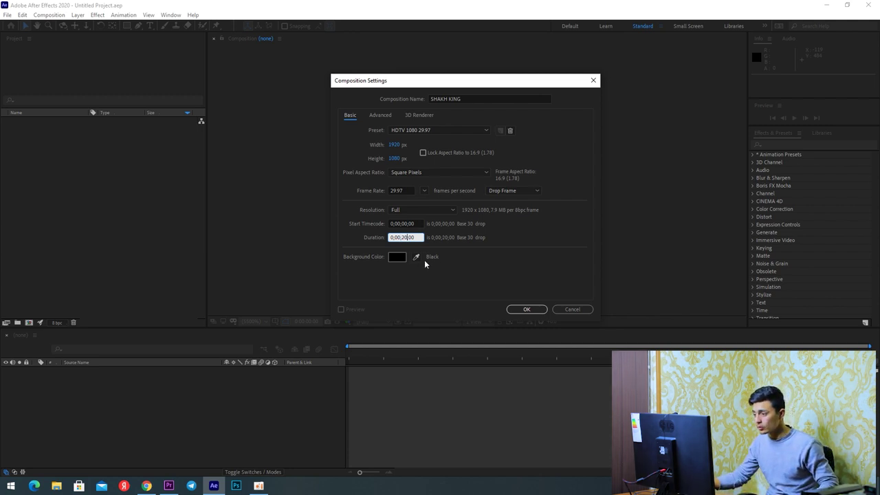
pyautogui.click(397, 258)
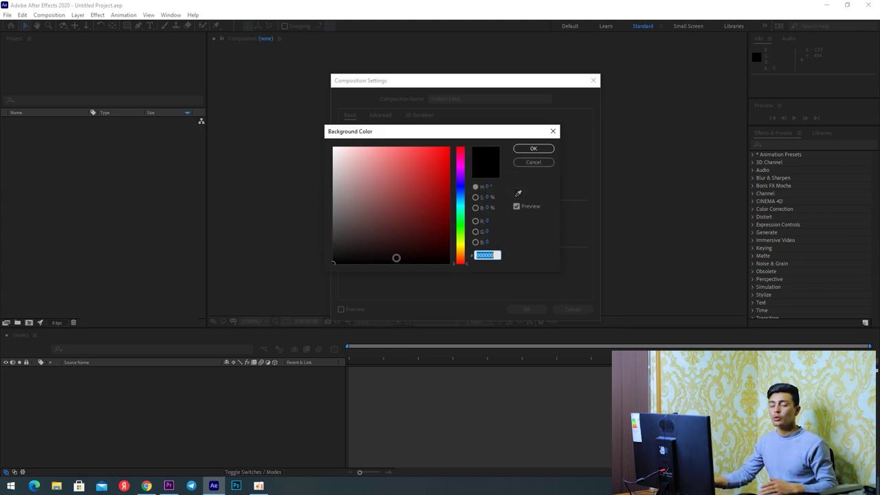
pyautogui.moveTo(395, 257); pyautogui.dragTo(319, 193)
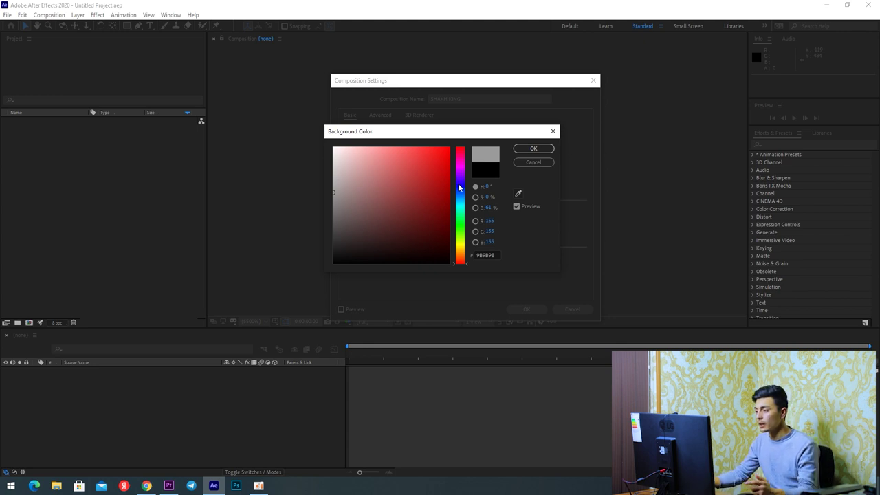
pyautogui.moveTo(462, 188); pyautogui.dragTo(465, 233)
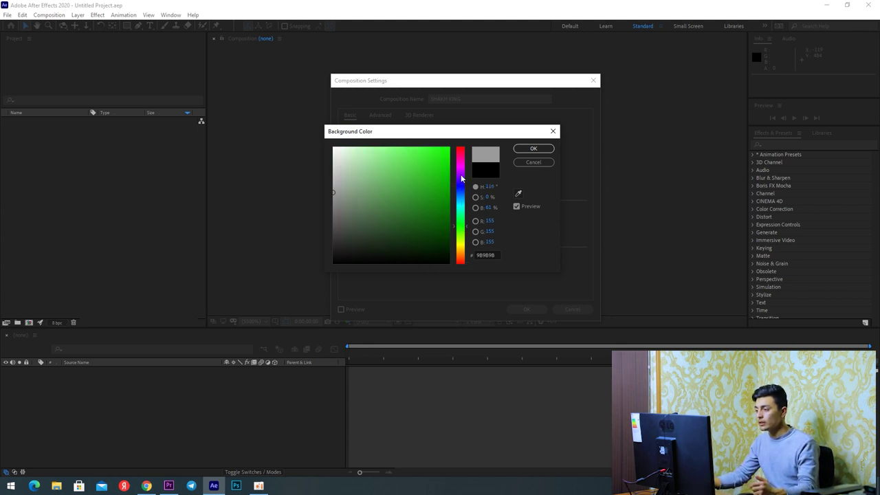
pyautogui.moveTo(461, 178); pyautogui.dragTo(464, 172)
pyautogui.click(461, 264)
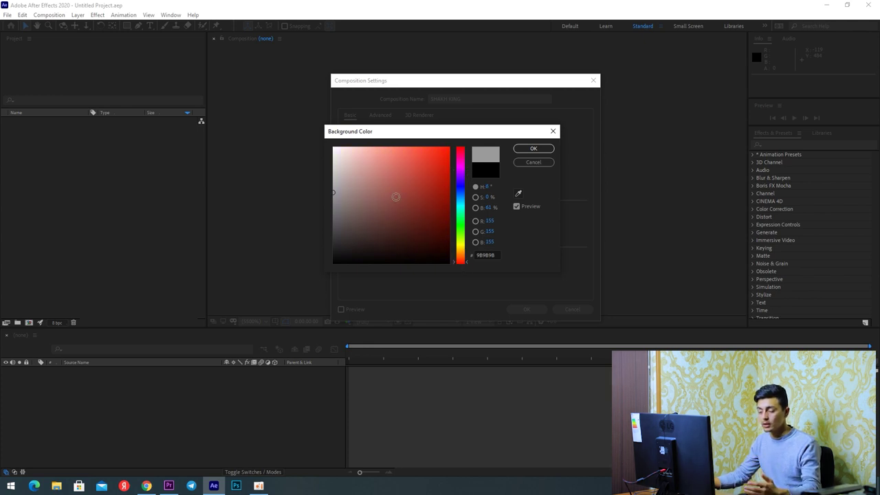
pyautogui.click(338, 200)
pyautogui.moveTo(340, 204); pyautogui.dragTo(305, 282)
pyautogui.click(534, 150)
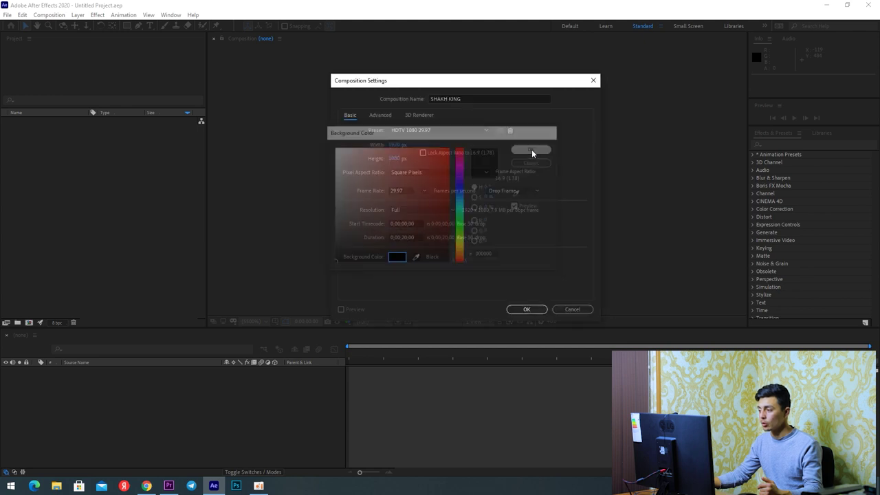
pyautogui.moveTo(373, 86); pyautogui.dragTo(359, 75)
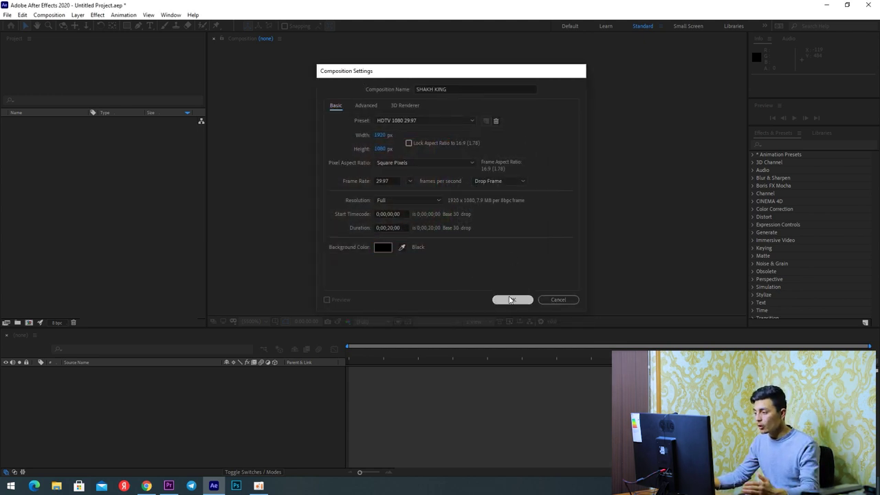
# Create the SHAKH KING composition and zoom the viewer out to 25%
pyautogui.click(509, 299)
pyautogui.press(',')
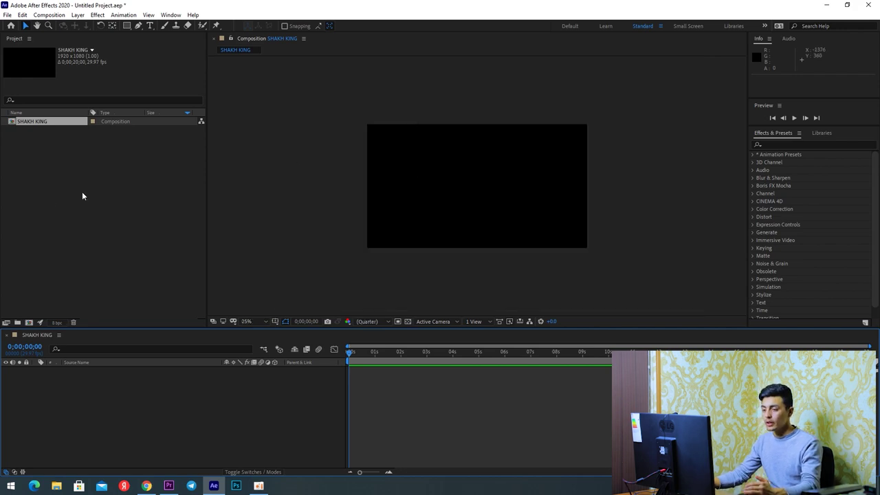
pyautogui.click(60, 199)
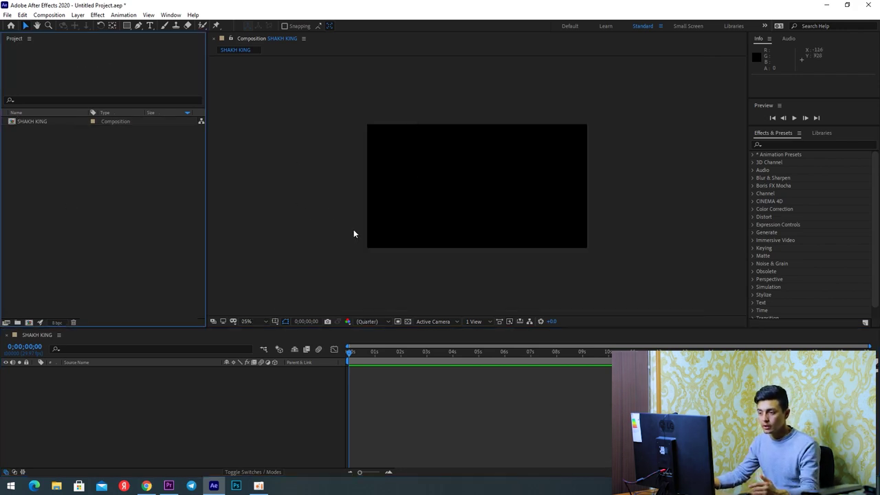